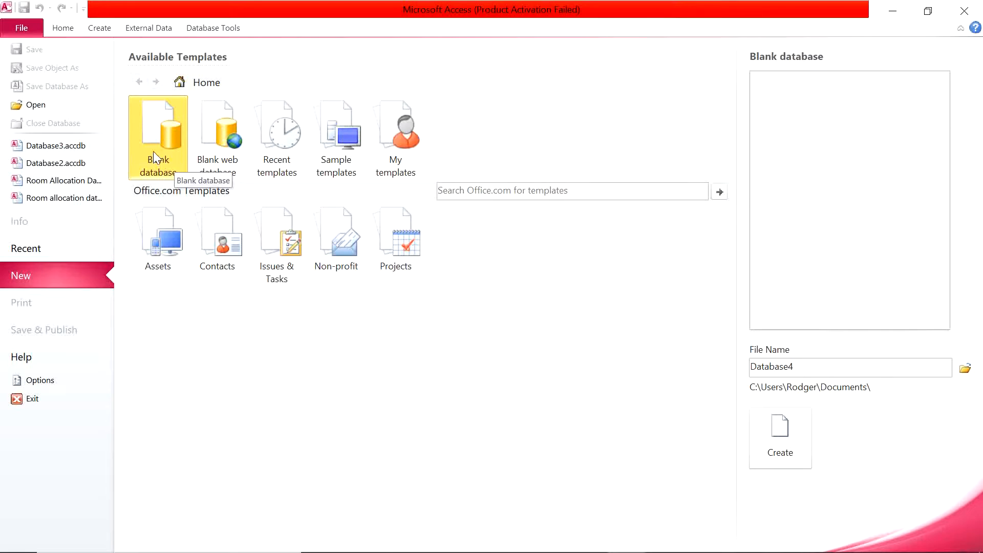
- Name the new blank database file Tukodinge_db
left_click_drag(810, 364, 740, 368)
left_click(814, 366)
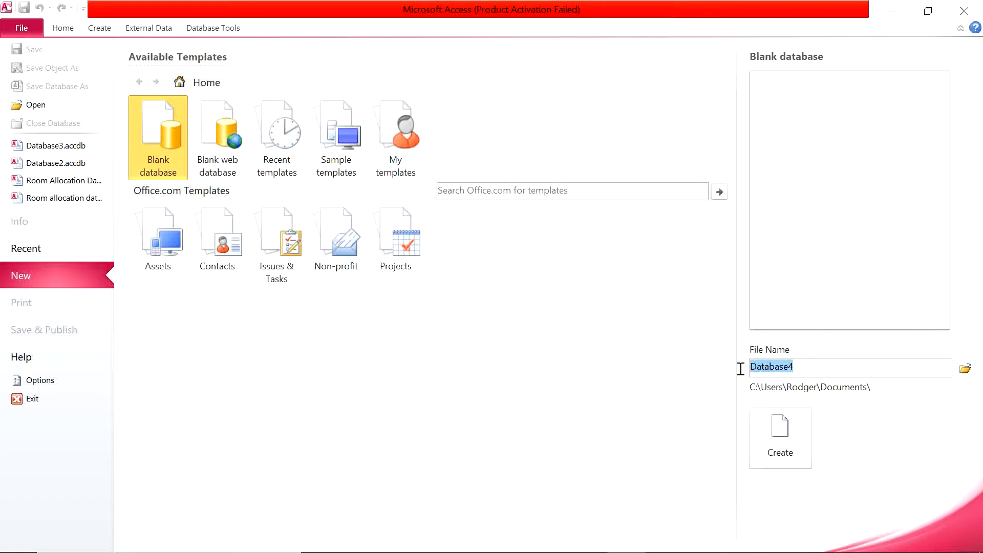
left_click(811, 368)
left_click_drag(811, 368, 749, 375)
left_click(802, 372)
left_click_drag(800, 371, 750, 376)
type("T")
type("uk")
key("BackSpace")
type("kodinge")
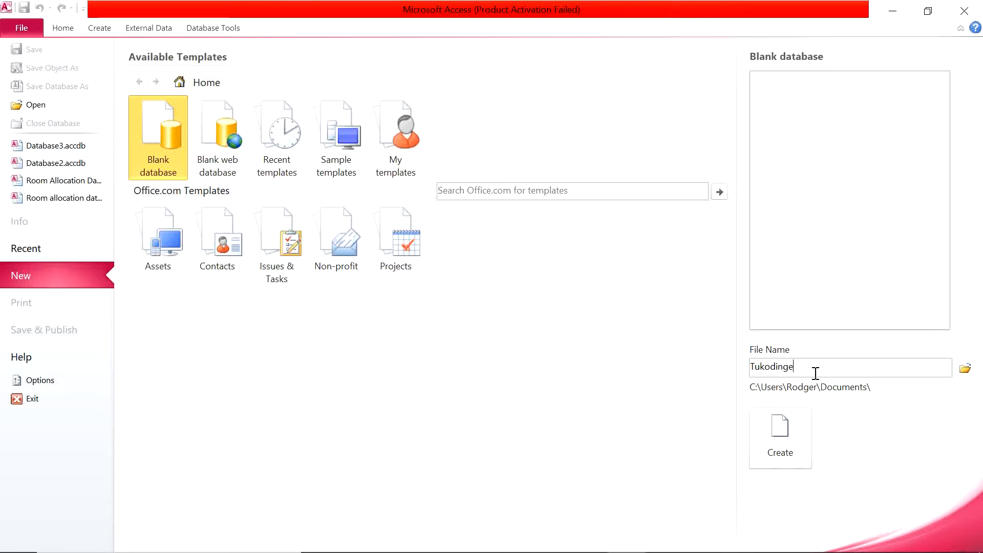
type("_db")
- Choose the Desktop as the save location for the new database and create it
left_click(965, 368)
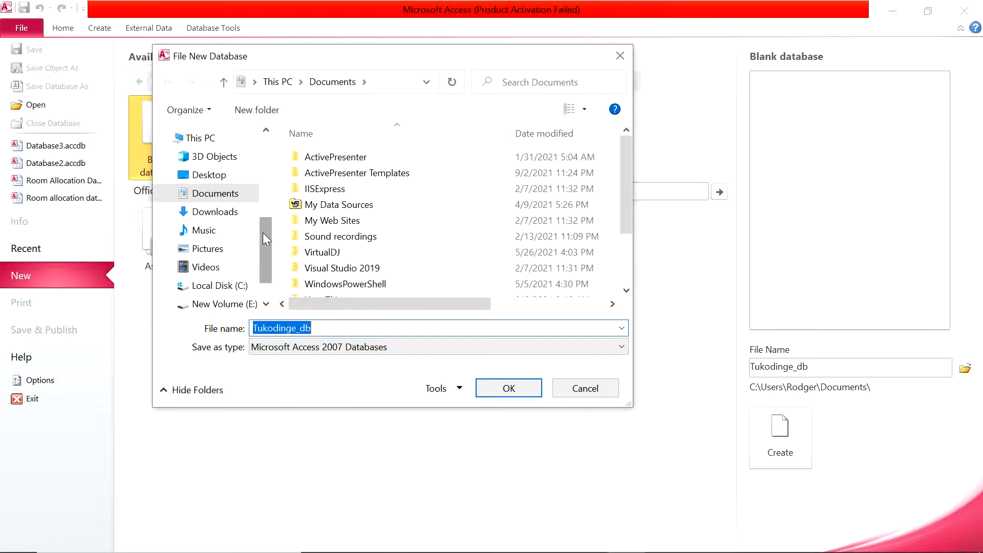
left_click_drag(264, 229, 269, 193)
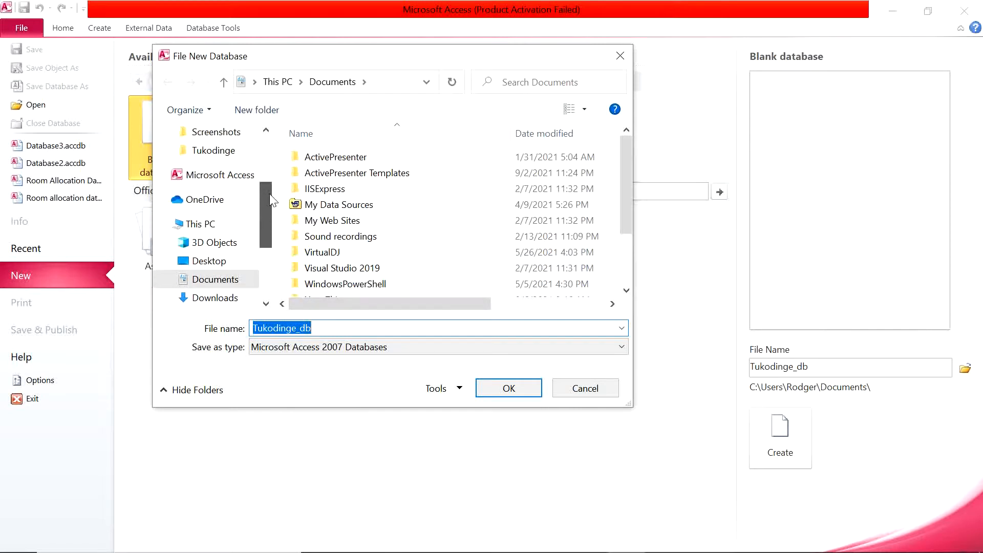
left_click(239, 260)
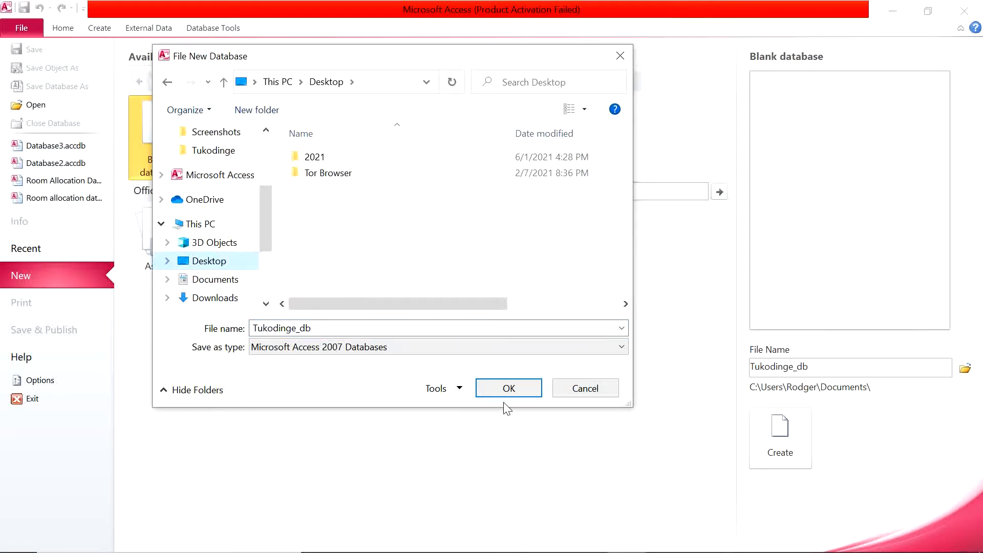
left_click(506, 389)
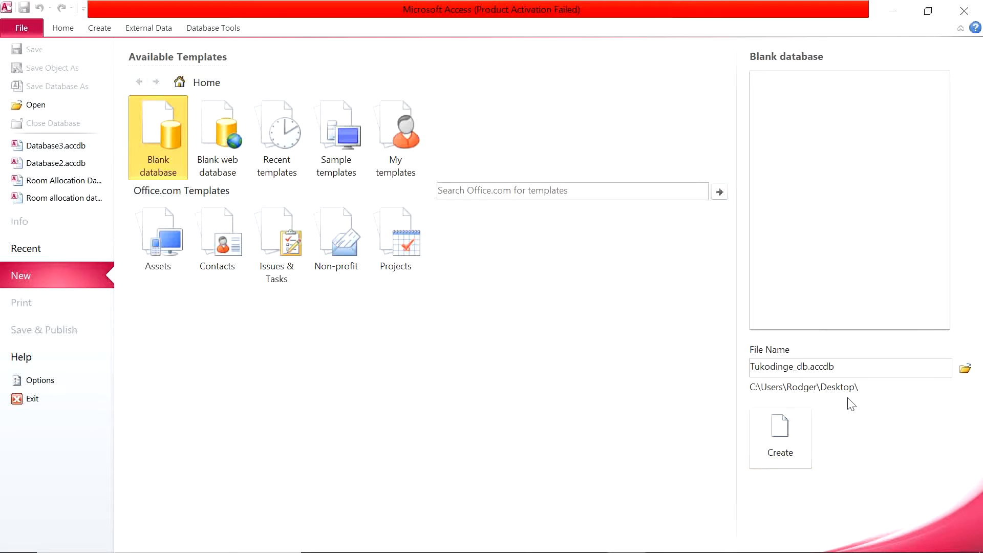
left_click(780, 440)
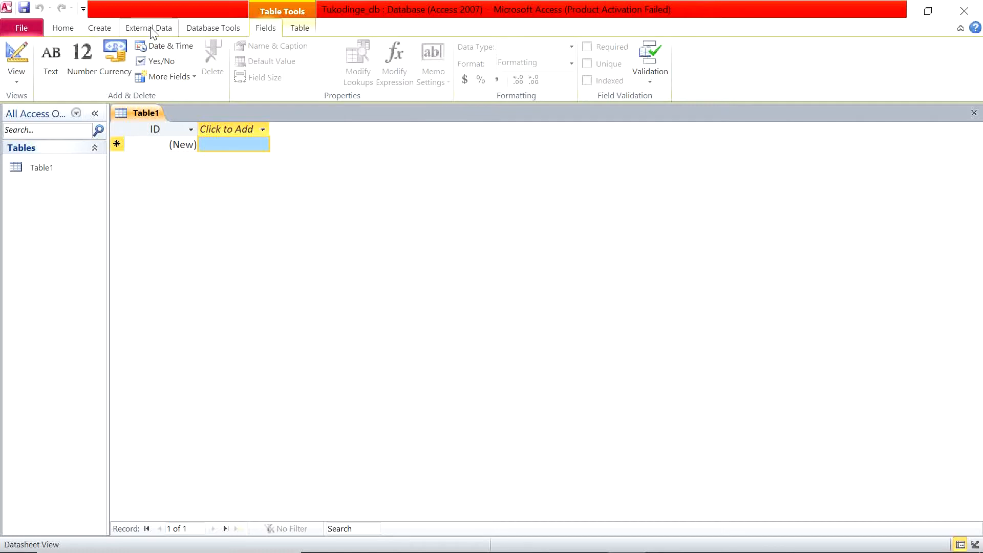
left_click(298, 29)
left_click(275, 31)
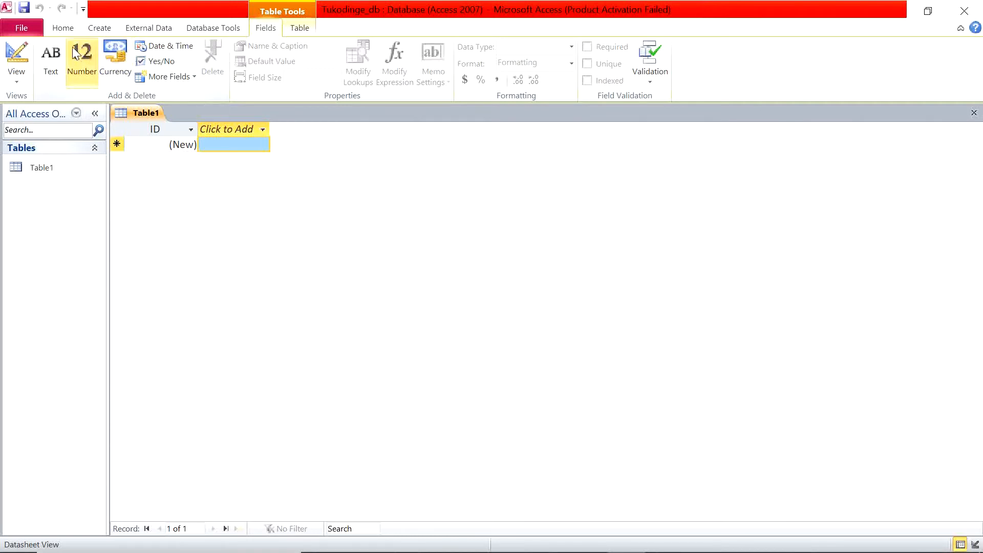
left_click(64, 34)
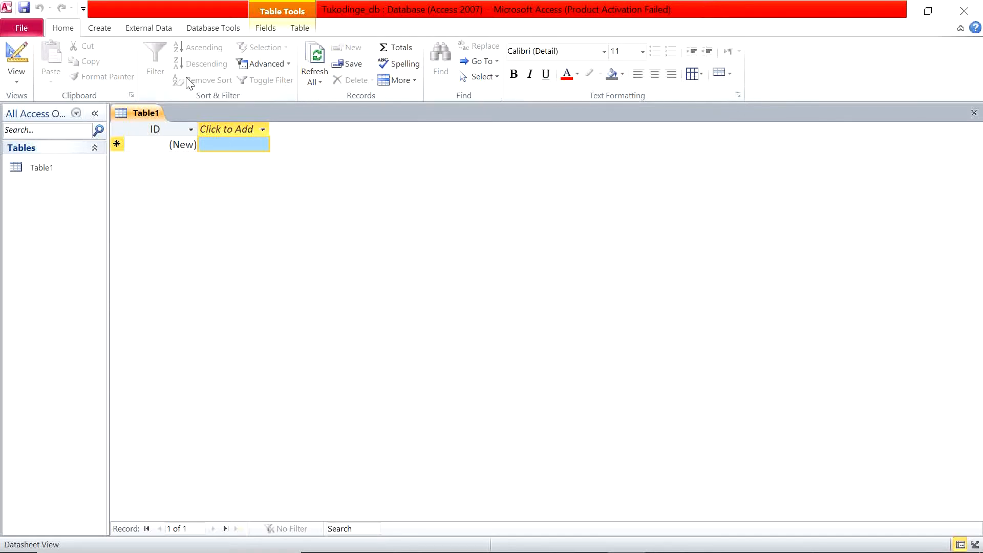
left_click(101, 30)
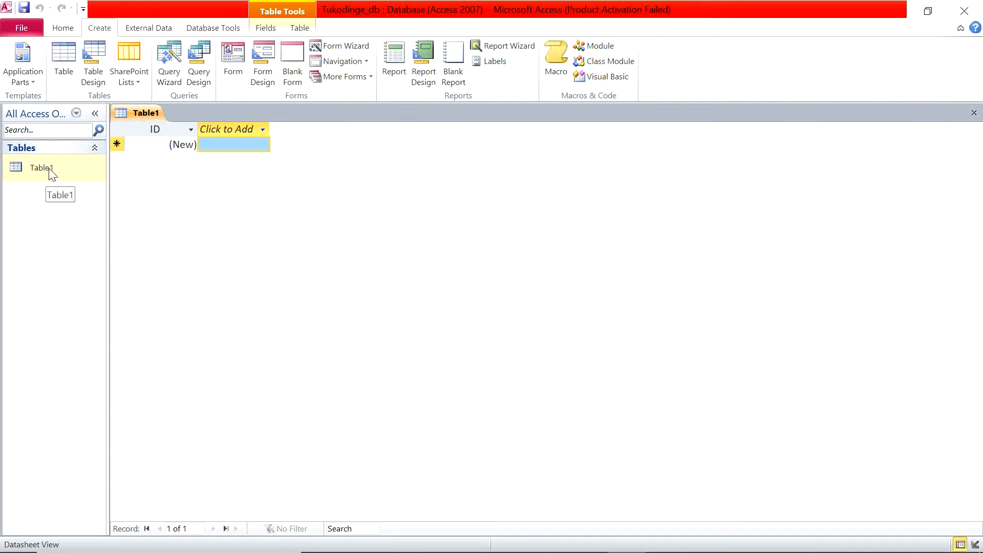
- Switch the open Table1 to Design View, saving the table as Employee_table
right_click(137, 116)
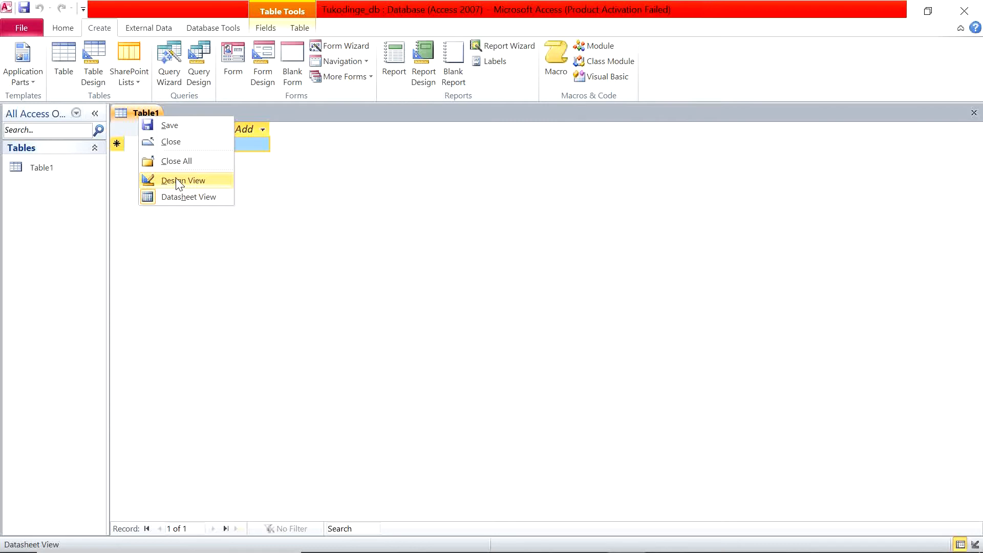
left_click(268, 161)
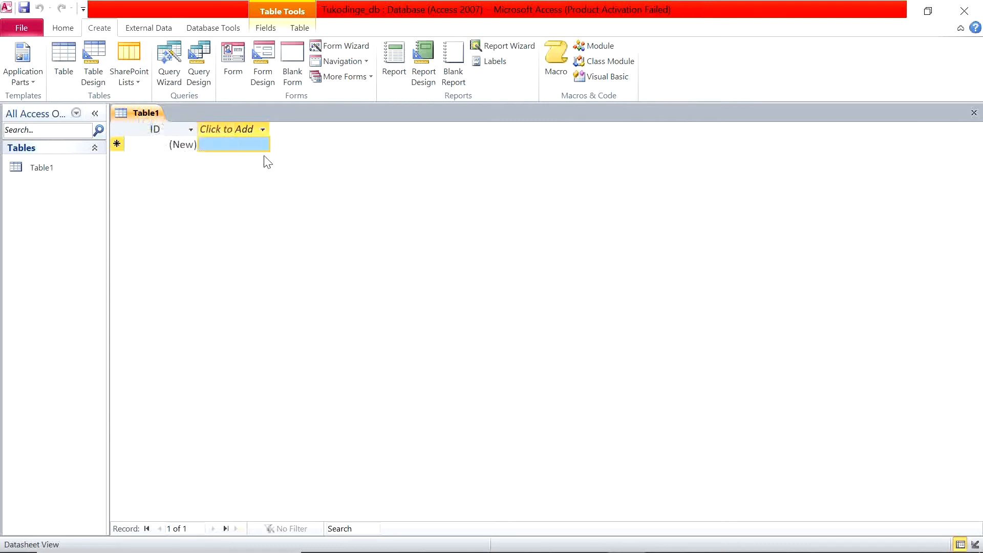
right_click(141, 115)
left_click(184, 179)
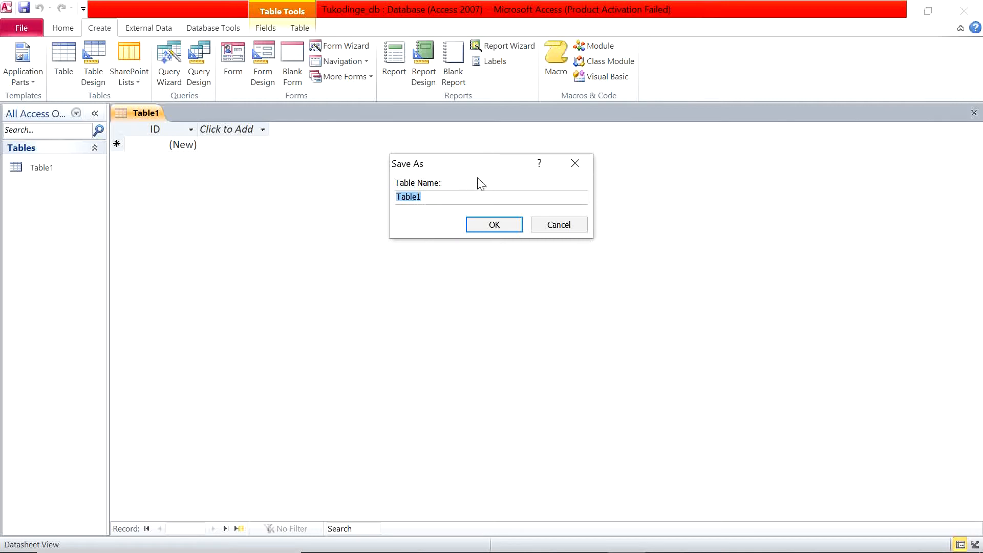
left_click_drag(490, 169, 472, 184)
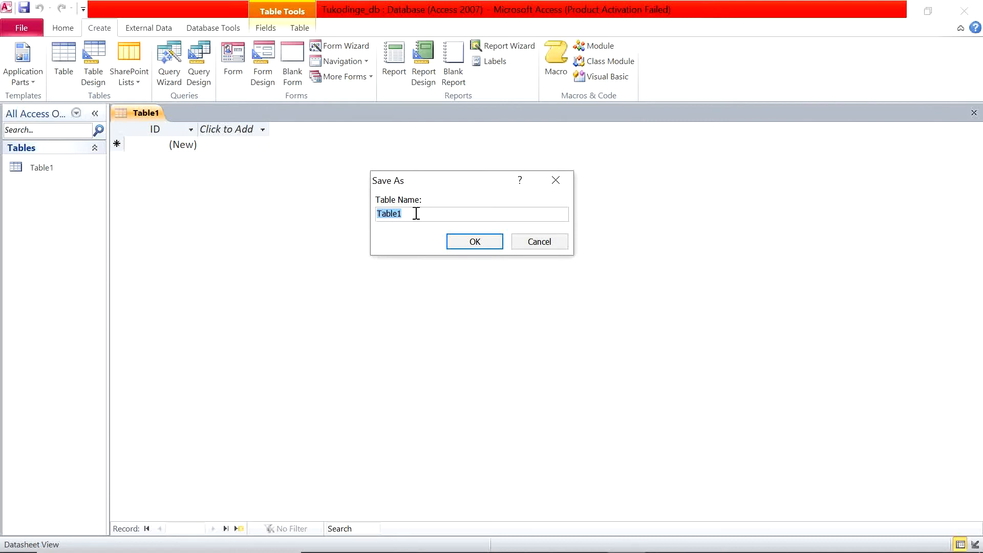
type("Employee_table")
left_click(484, 244)
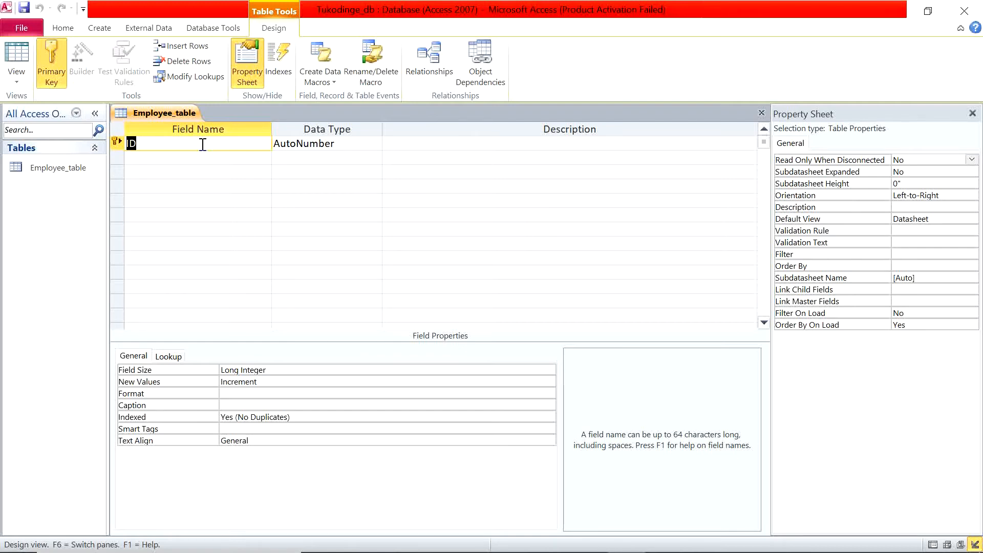
- Try Text and Number in turn as the data type of the ID field
left_click(347, 144)
left_click(375, 144)
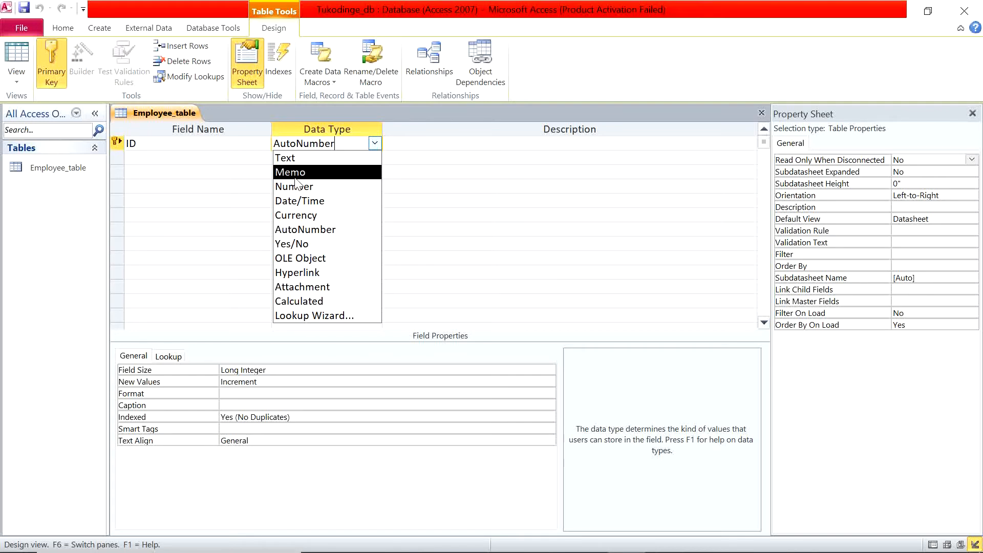
left_click(284, 159)
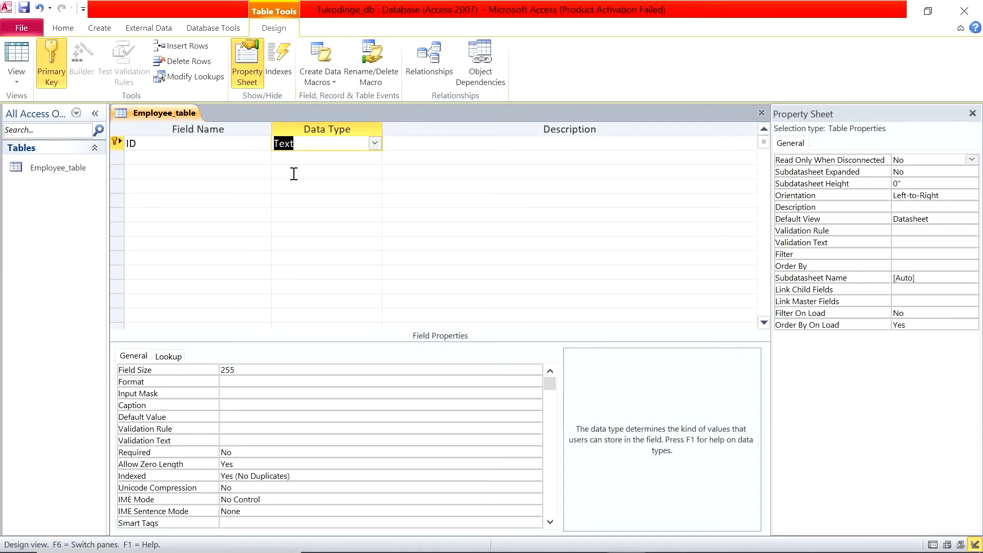
left_click(374, 145)
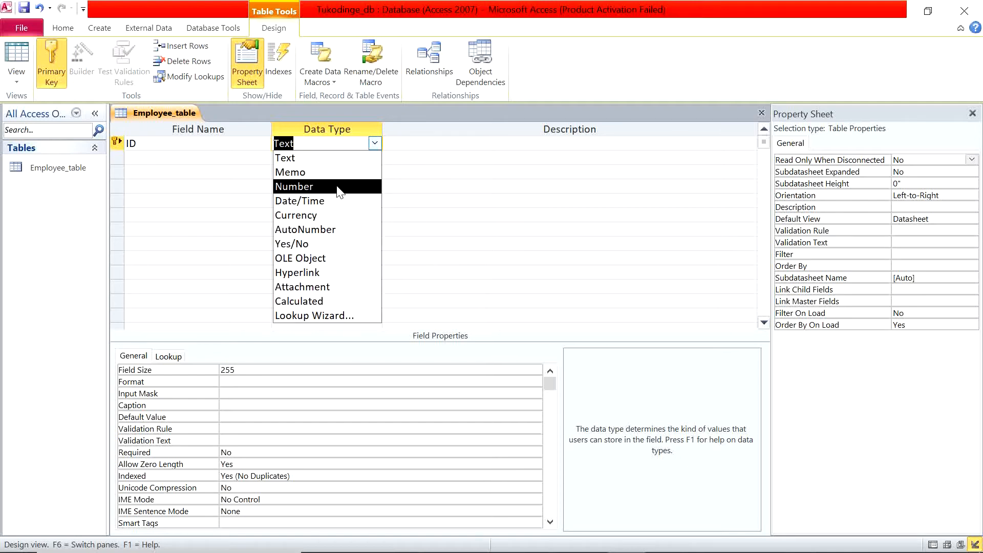
left_click(306, 192)
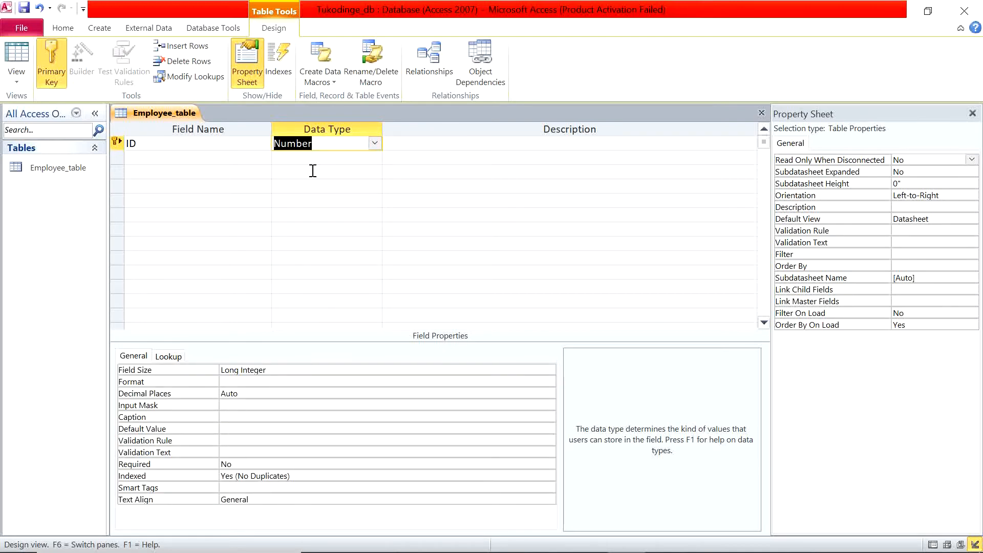
left_click(332, 147)
left_click_drag(332, 147, 273, 148)
left_click(270, 158)
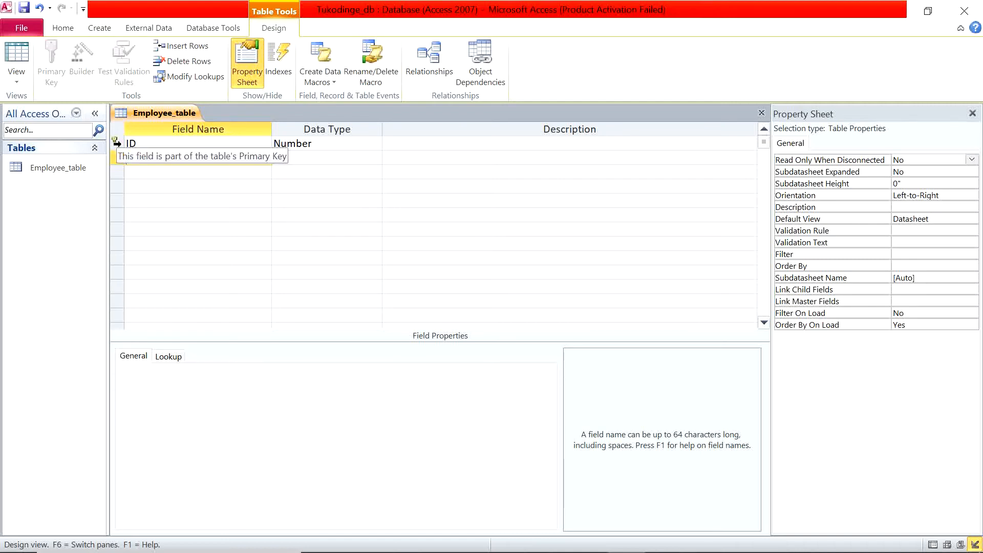
- Remove the primary key from the ID field and assign it again
right_click(117, 143)
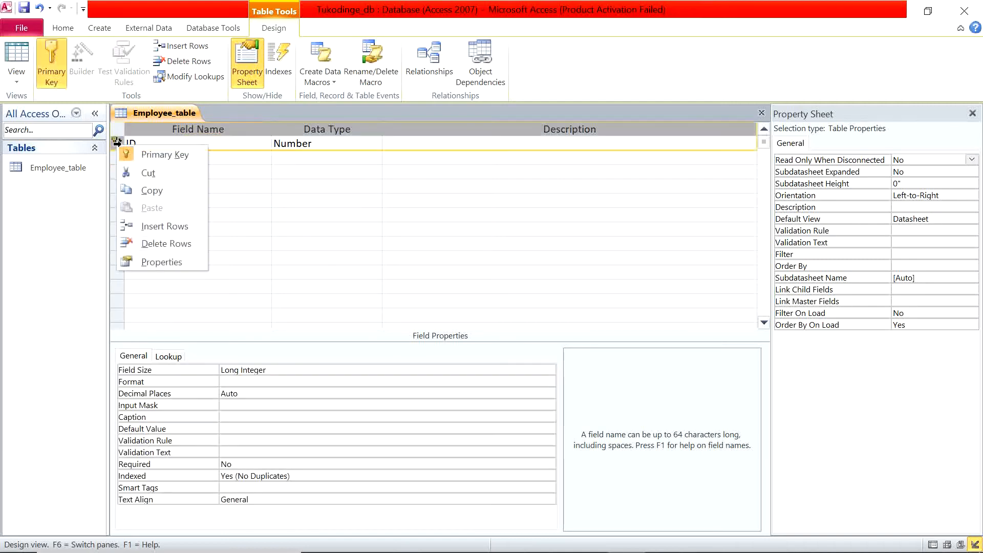
left_click(146, 155)
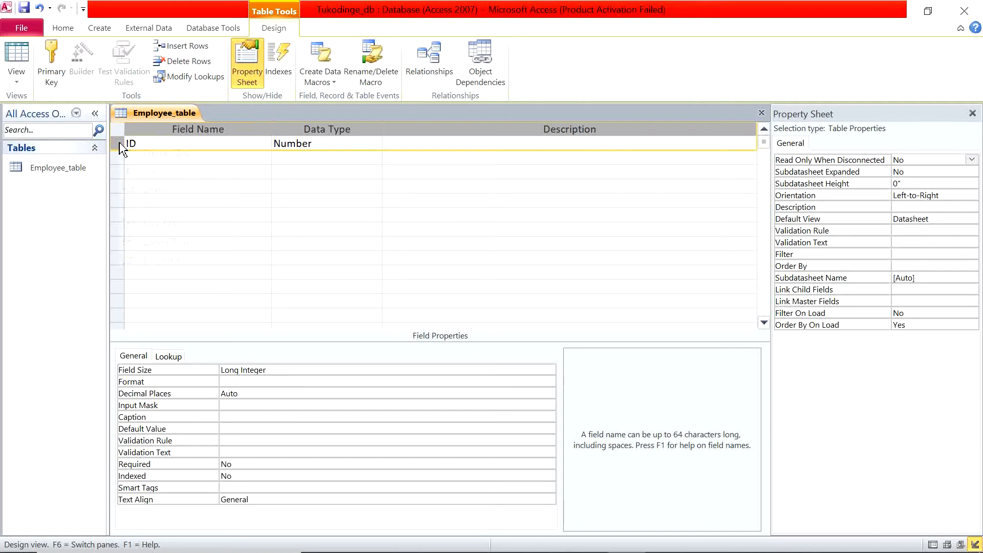
left_click(148, 154)
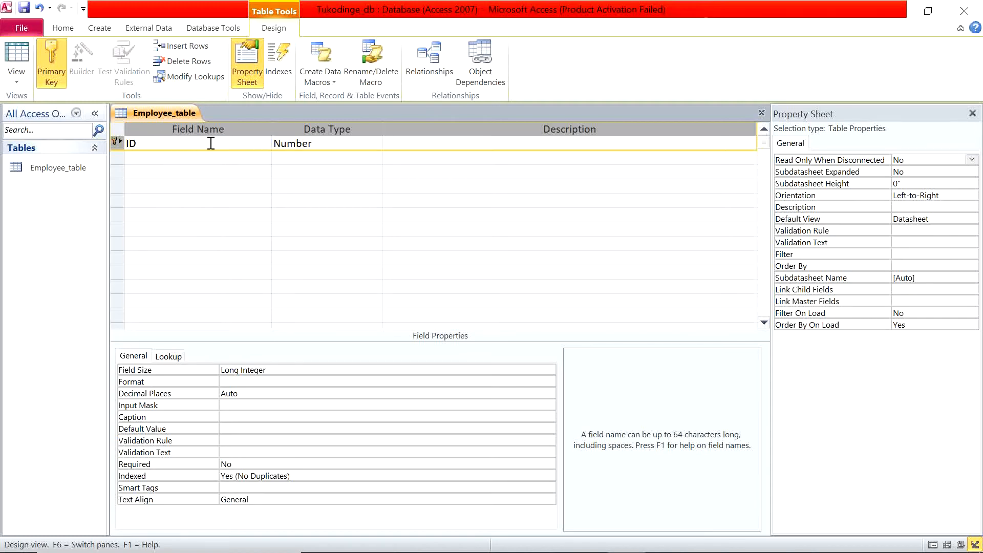
- Rename the ID field in the table design to Employee_no
left_click_drag(210, 143, 125, 143)
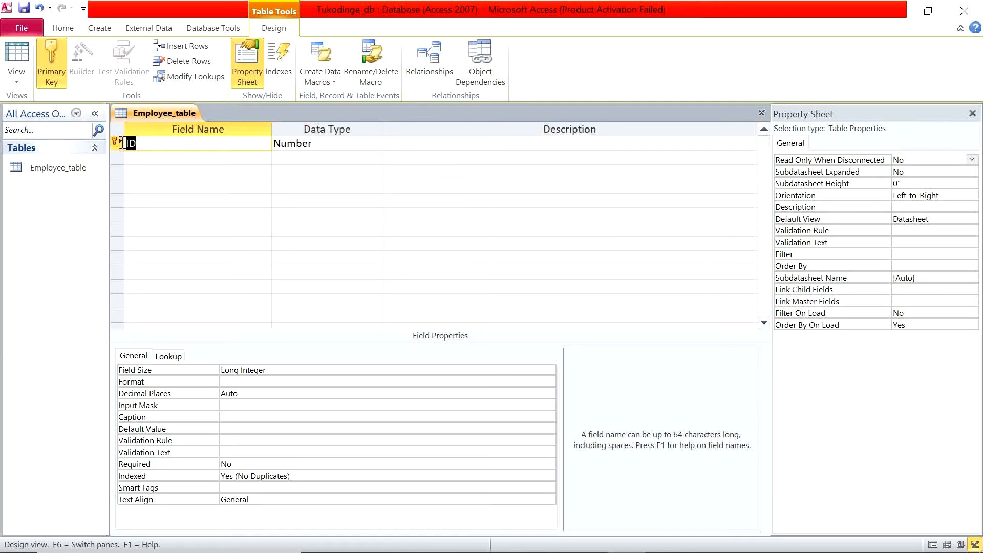
type("F")
type("mployee_no")
- Set the Employee_no field's data type to AutoNumber after trying Text
left_click(338, 149)
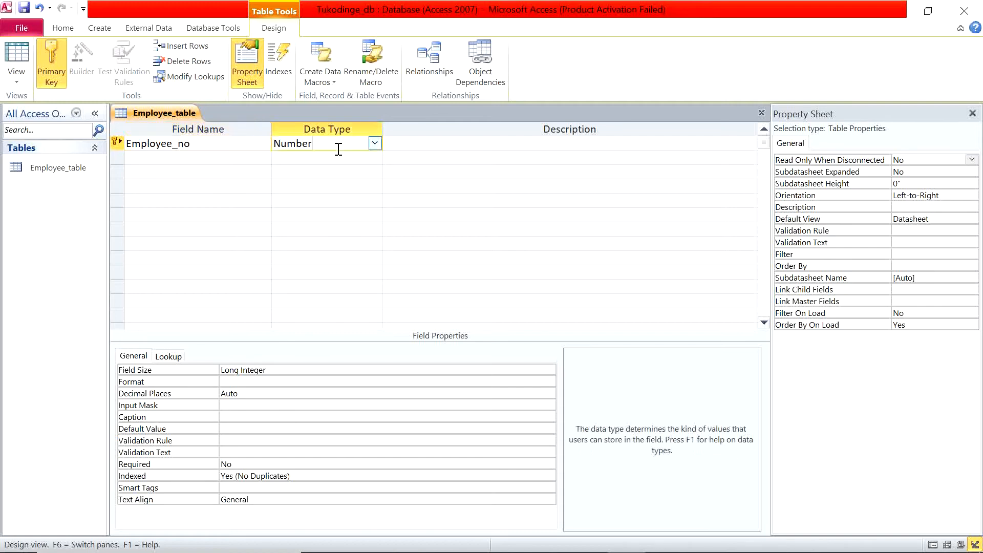
left_click(379, 145)
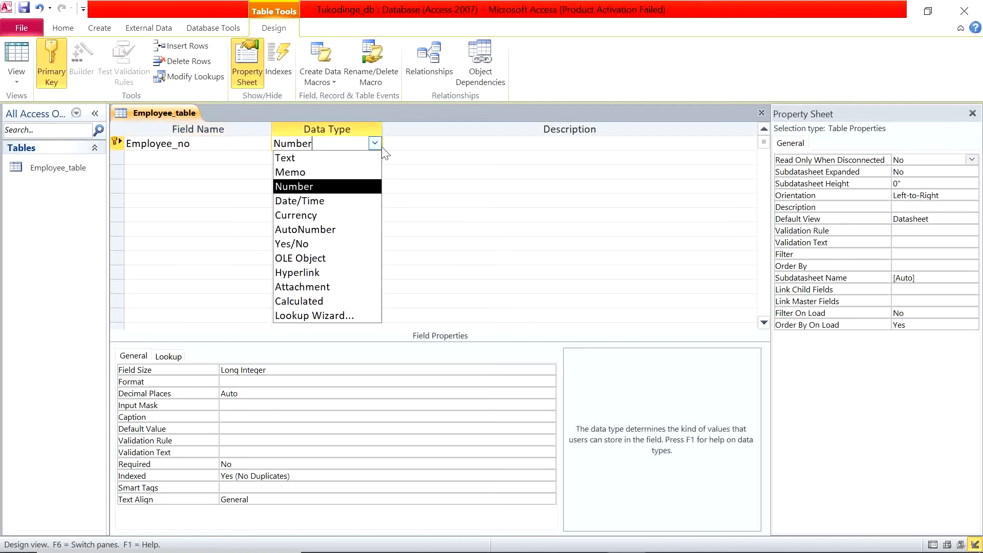
left_click(342, 161)
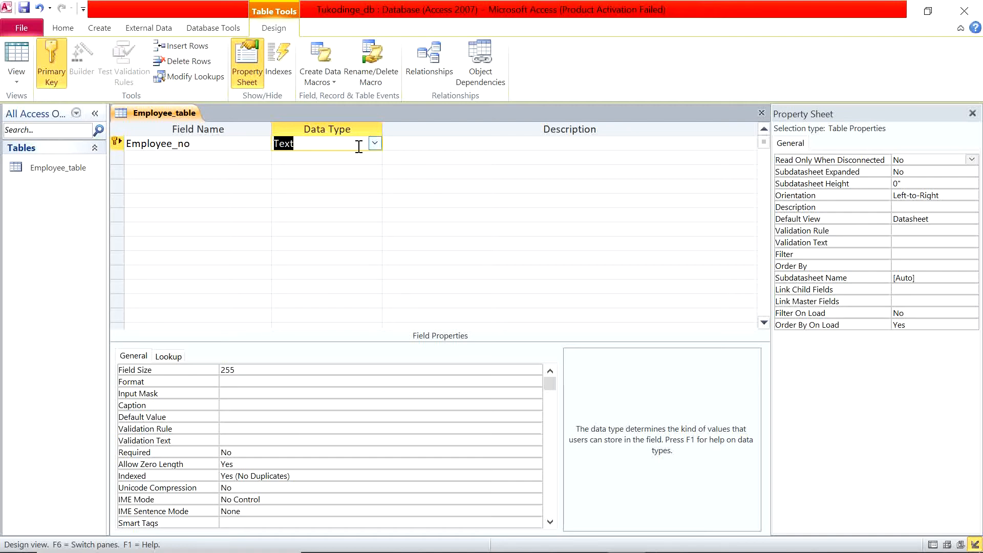
left_click(380, 145)
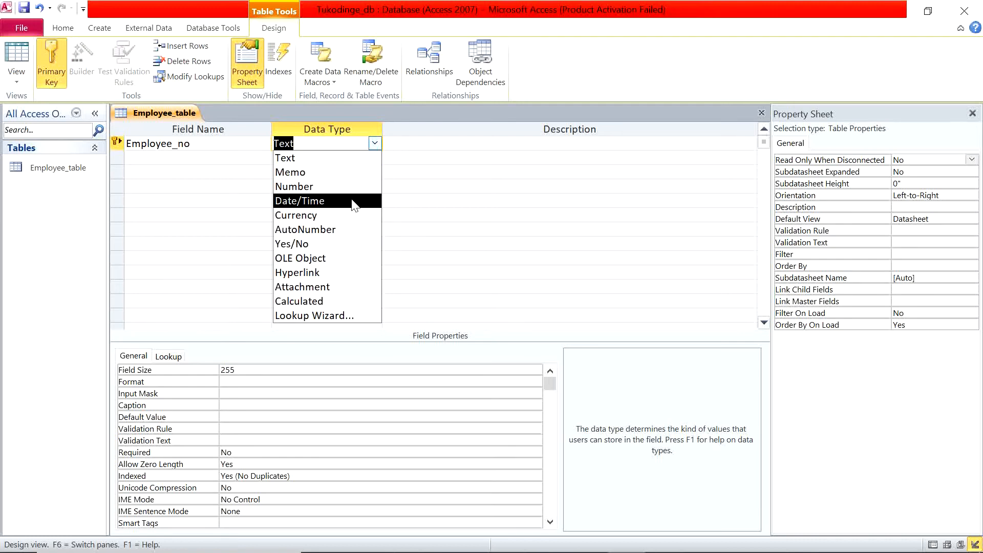
left_click(351, 230)
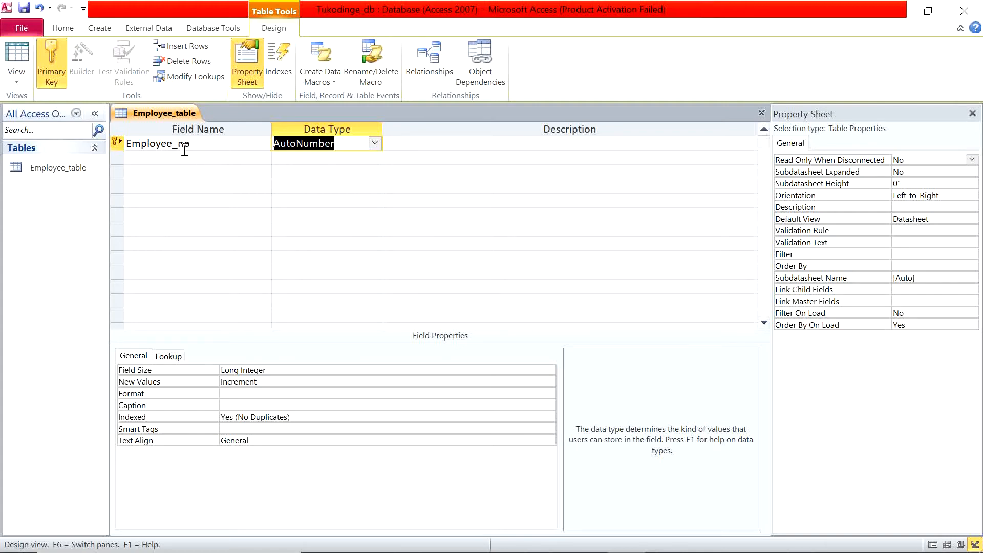
left_click_drag(206, 143, 126, 144)
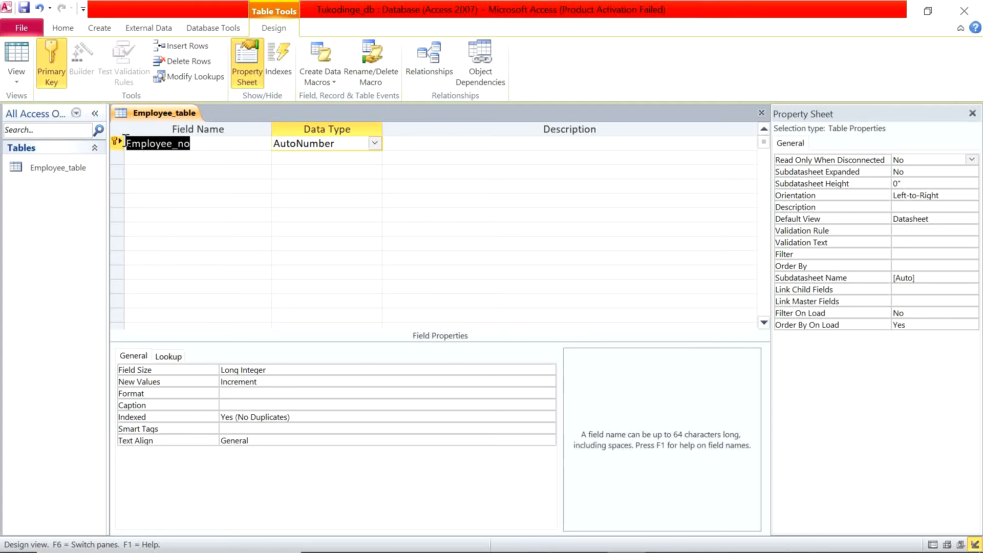
left_click(228, 163)
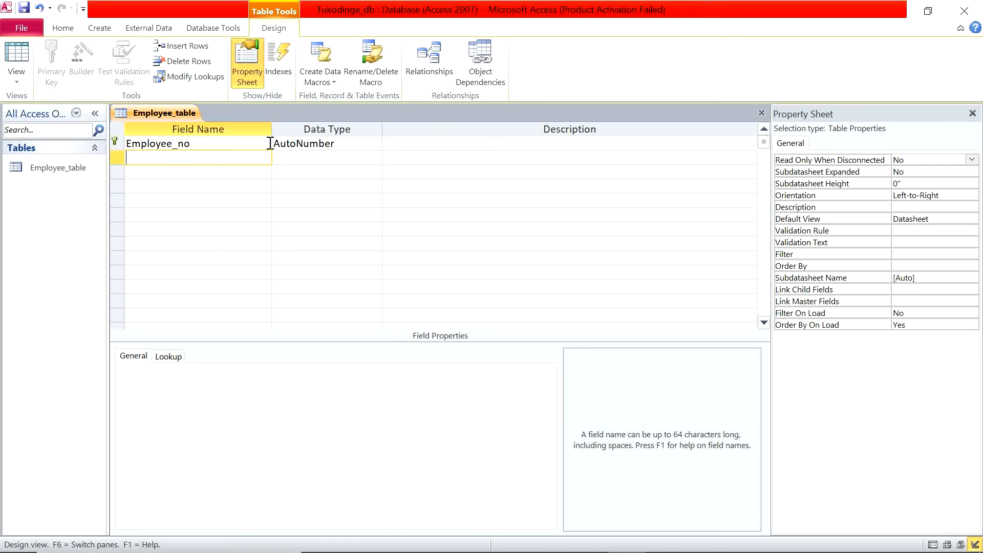
left_click(363, 145)
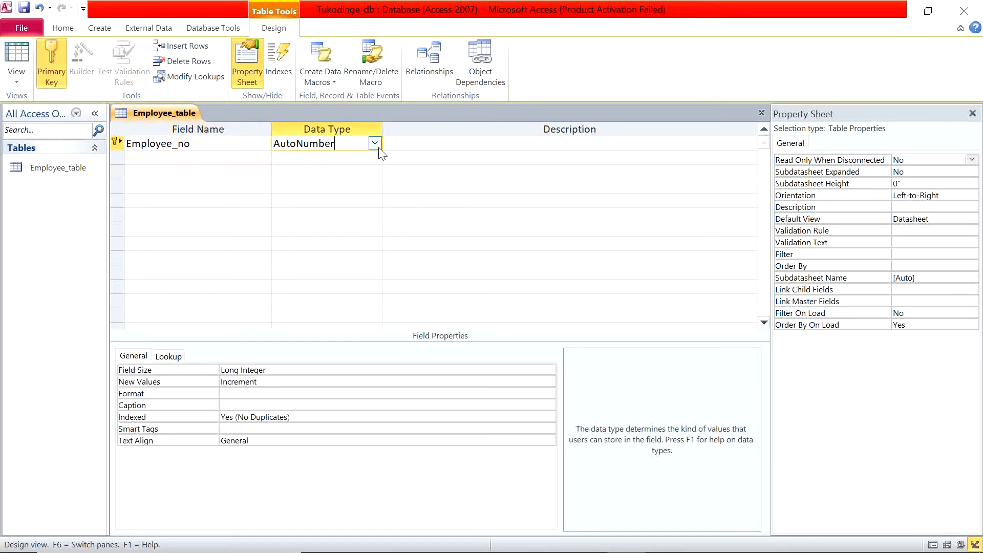
left_click(374, 143)
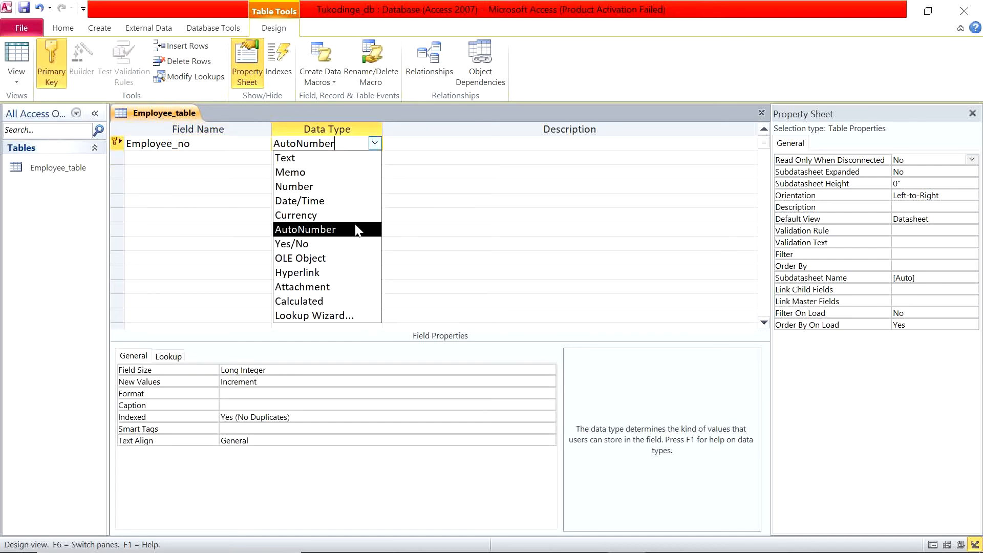
left_click(253, 165)
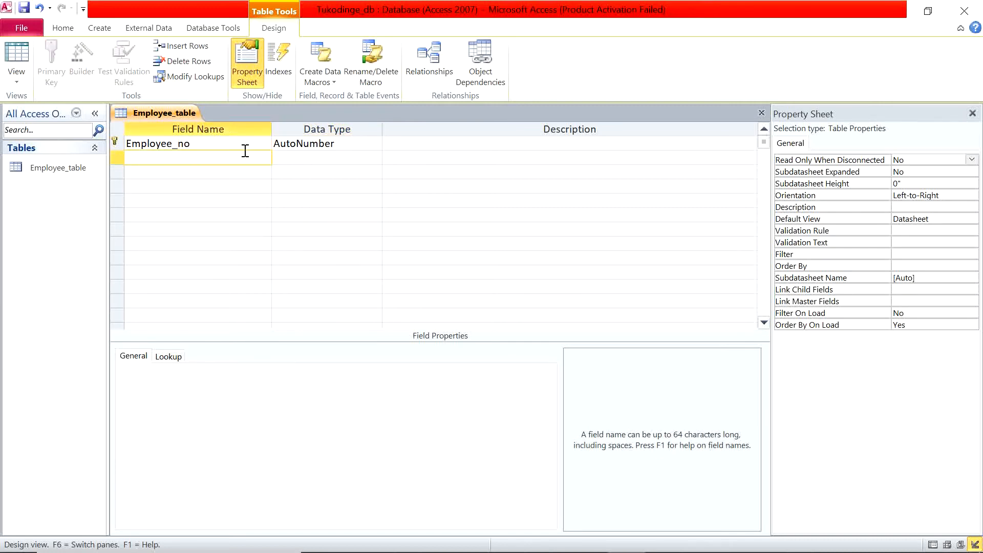
left_click(228, 146)
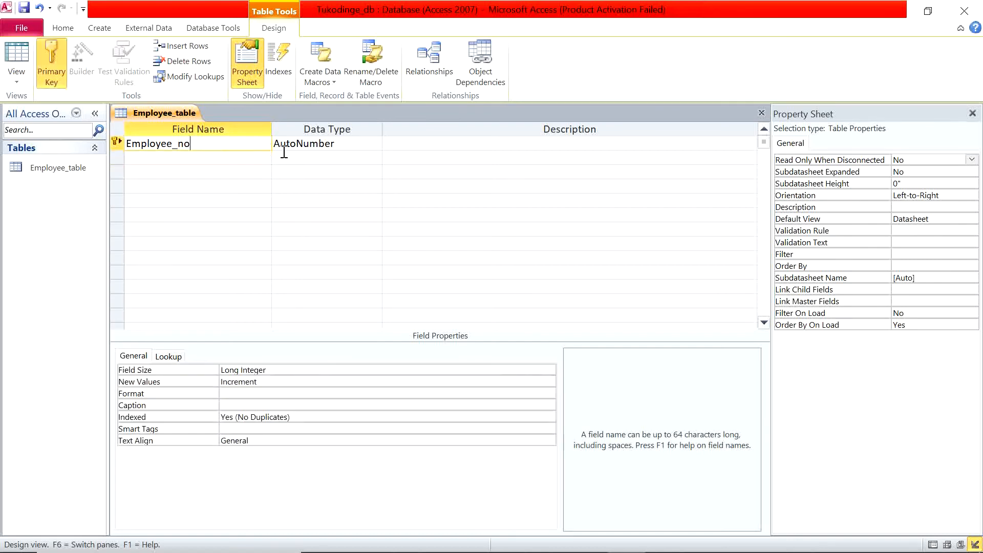
- Set the Employee_no field's data type to Text and add a Name field with the Text data type, accepting the reserved word
left_click(373, 144)
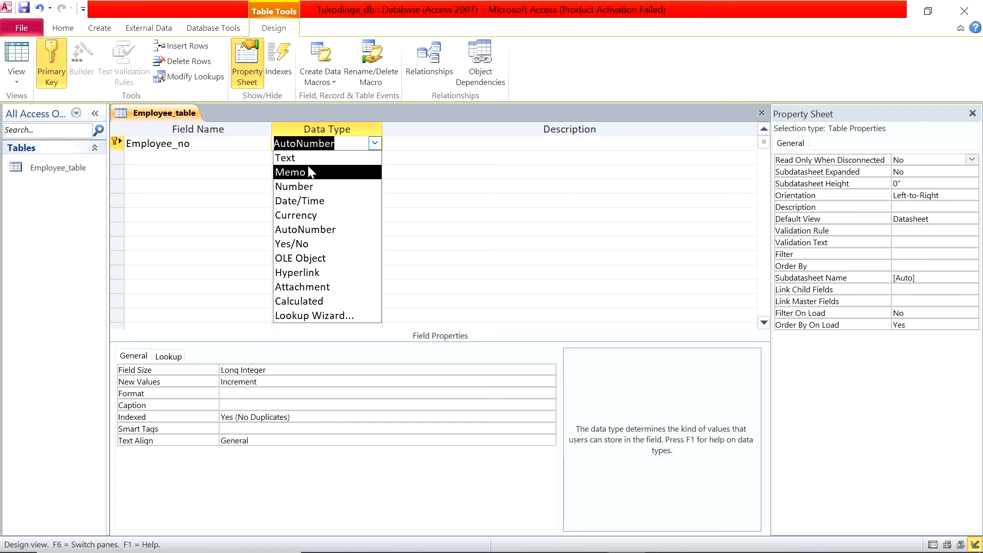
left_click(353, 158)
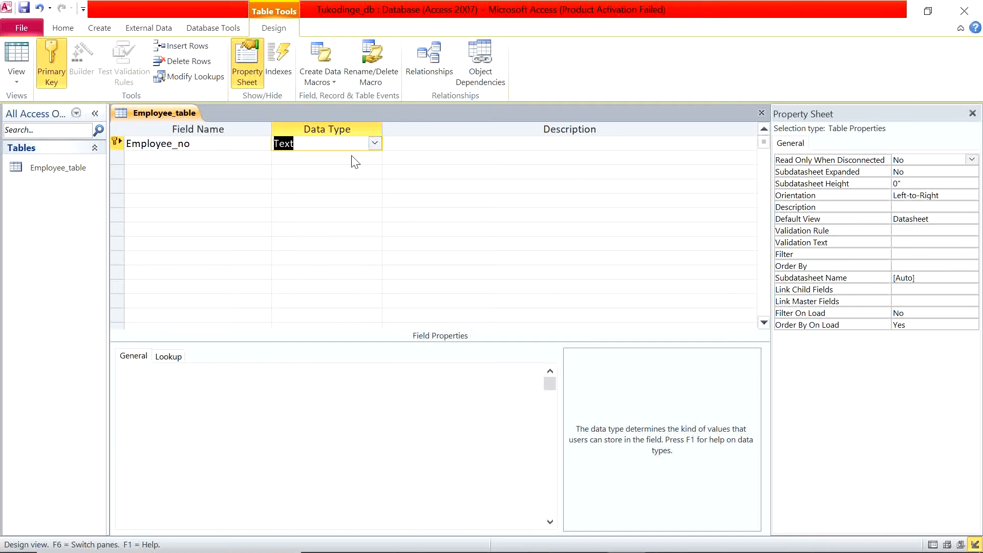
left_click(235, 161)
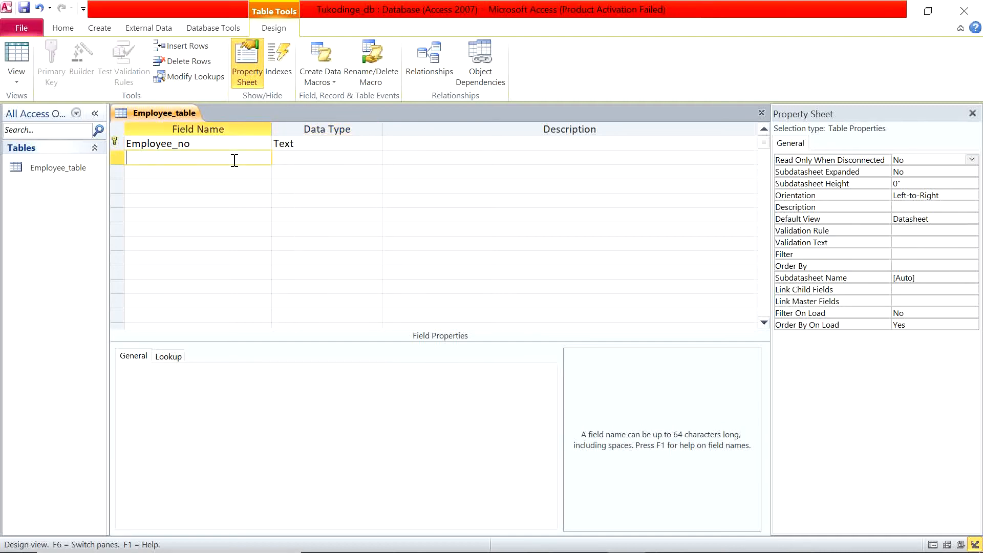
type("ame")
key("Tab")
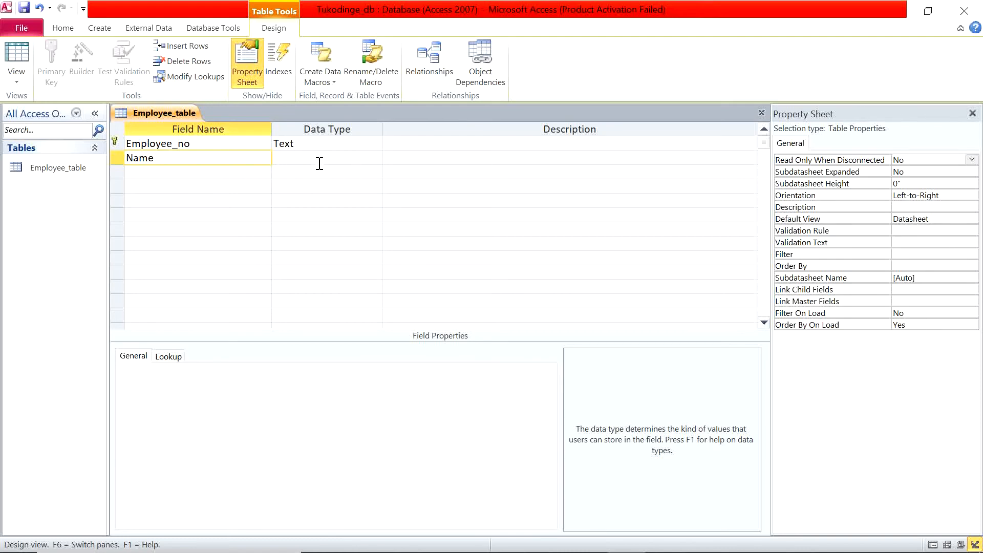
left_click(286, 157)
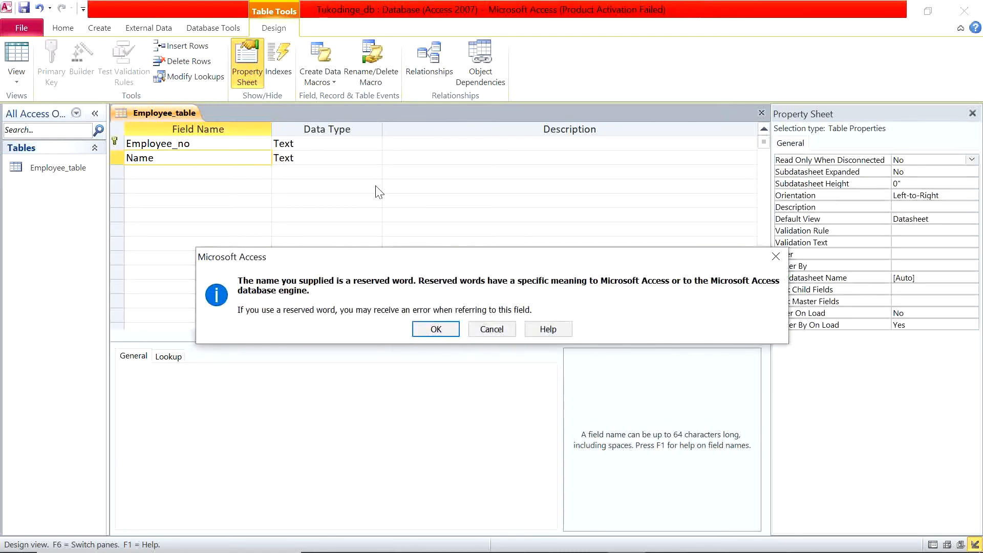
left_click(433, 332)
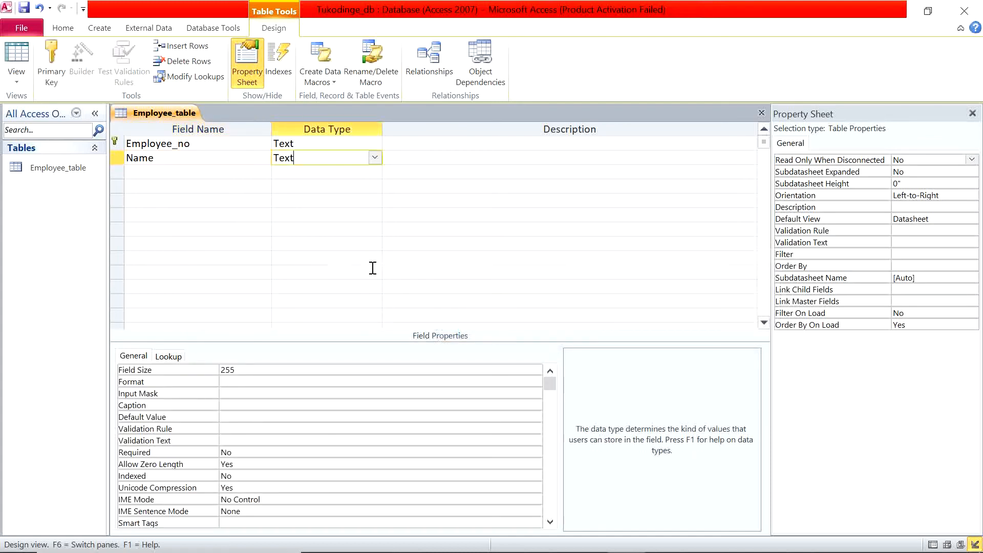
left_click(201, 176)
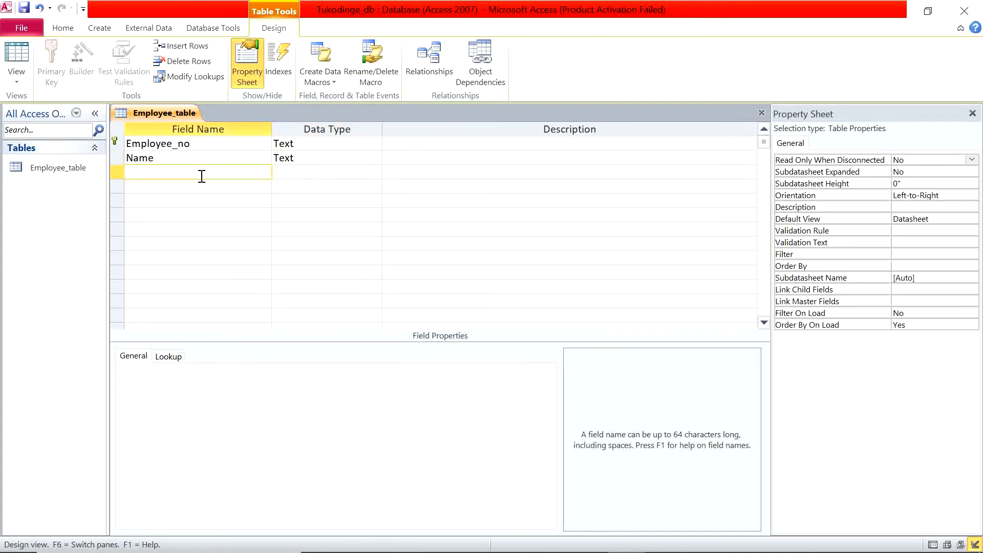
left_click(307, 175)
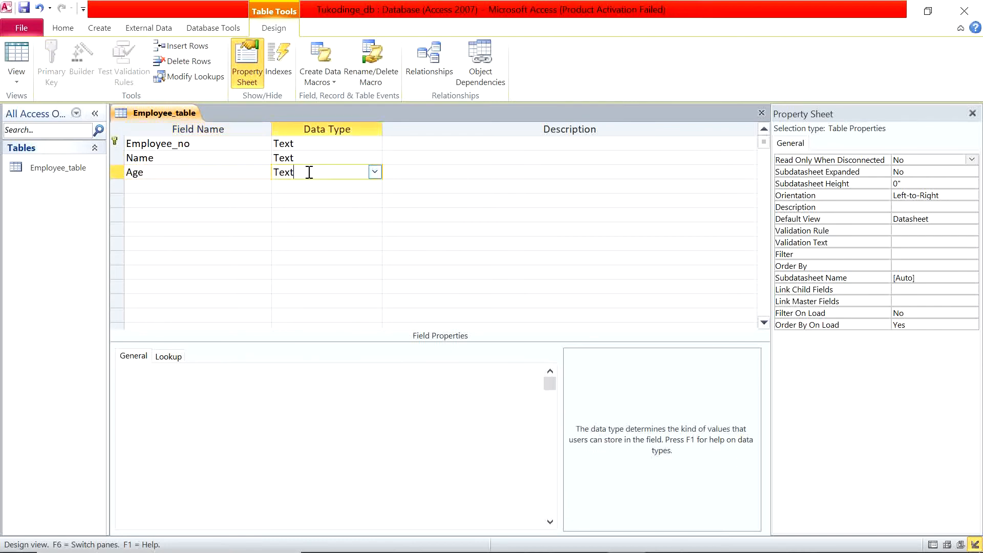
left_click(374, 173)
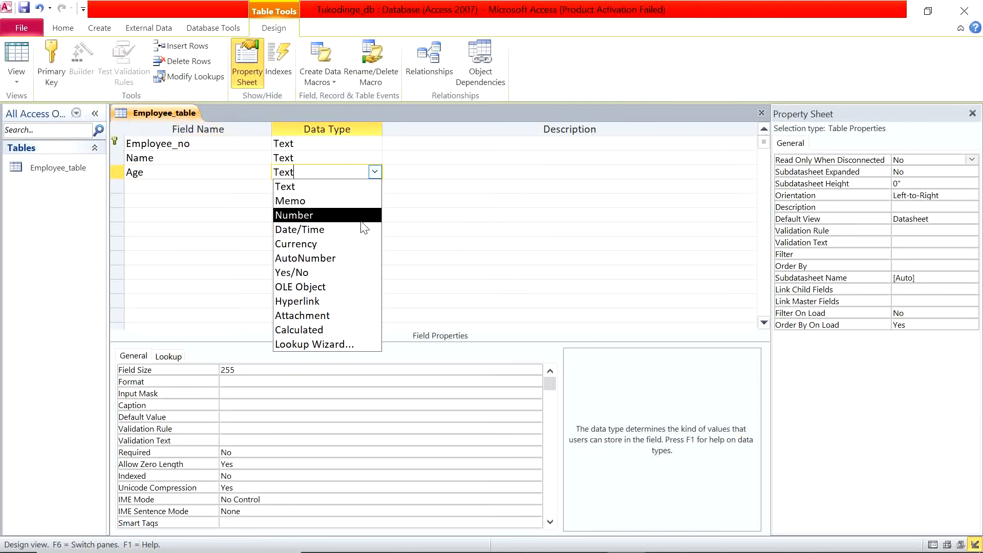
- Name the field below Name DOB and set its data type to Date/Time
left_click(213, 179)
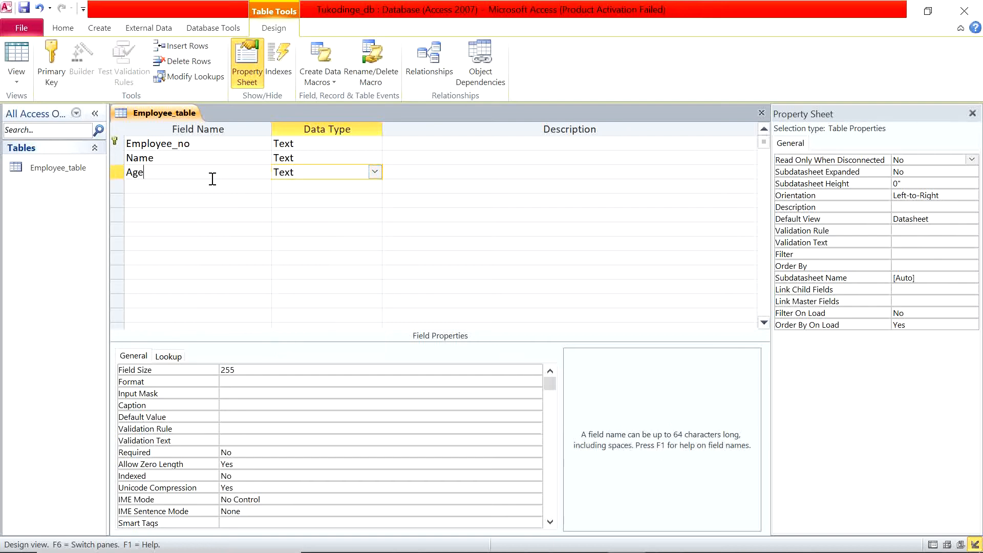
key("BackSpace")
key("BackSpace")
key("BackSpace")
type("D")
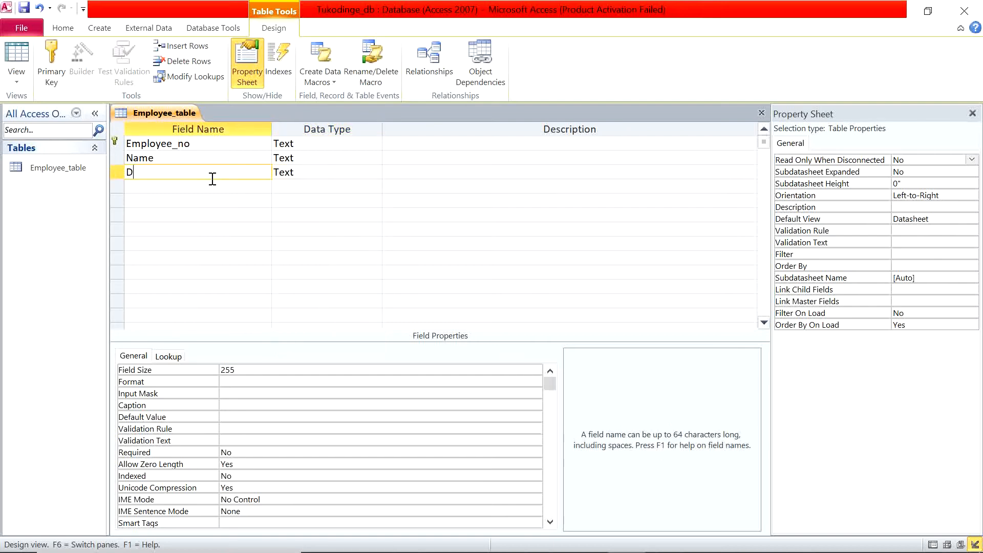
type("OB")
left_click(336, 172)
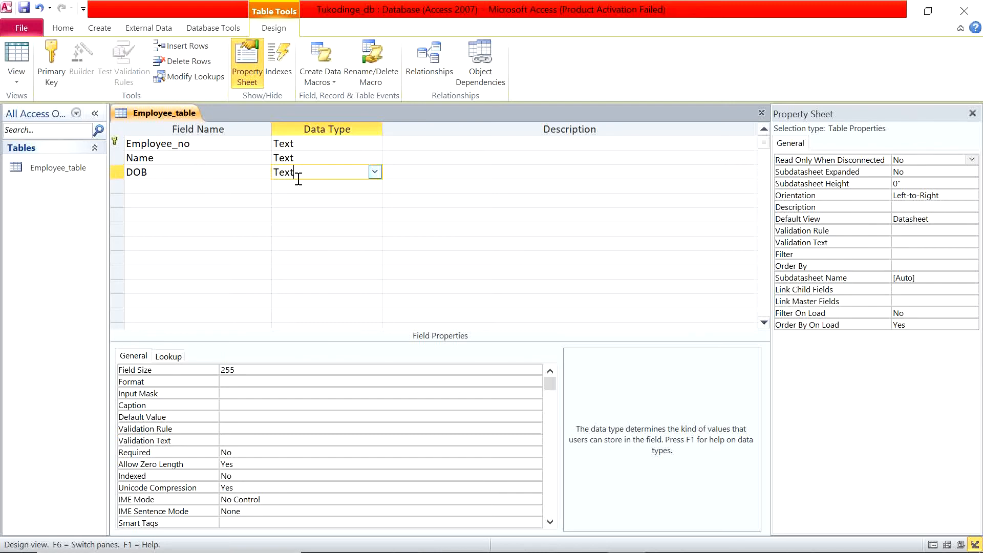
left_click(374, 183)
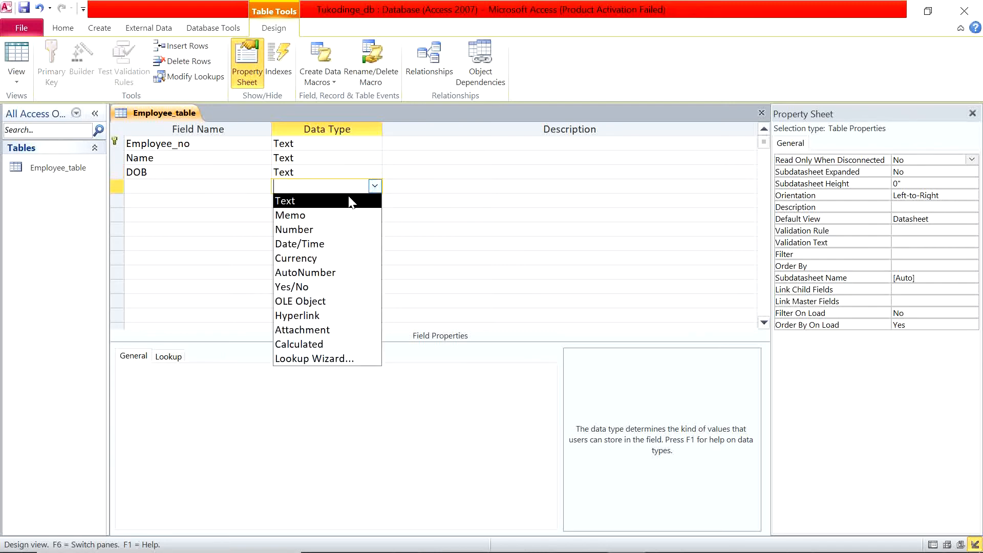
left_click(377, 173)
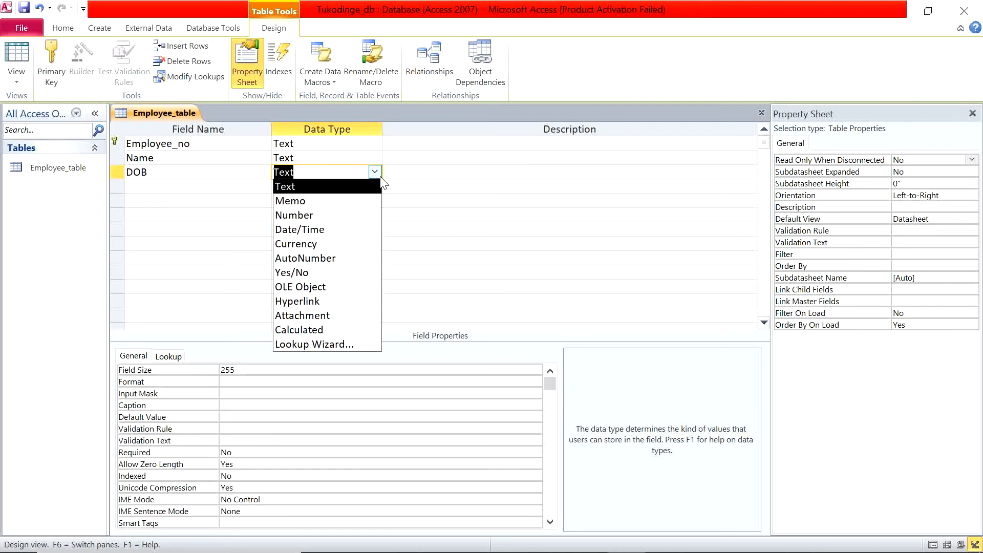
left_click(339, 230)
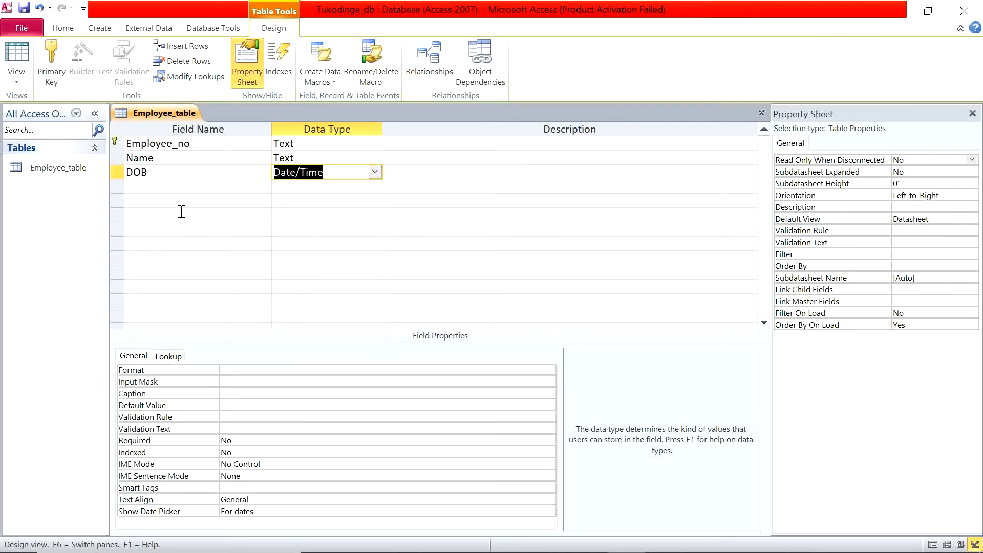
- Add a Salary field with the Number data type below the DOB field
left_click(151, 185)
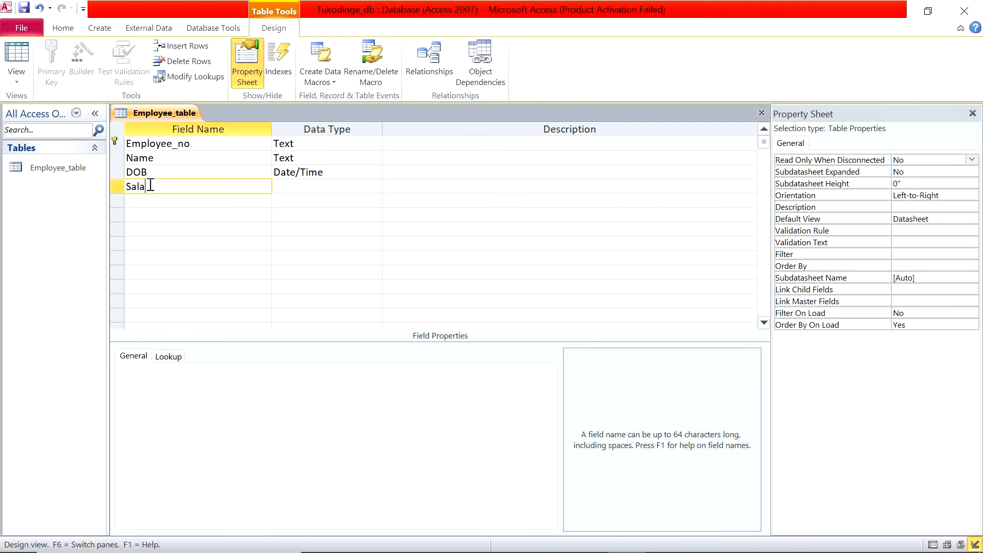
type("Salary")
key("BackSpace")
left_click(378, 186)
left_click(374, 186)
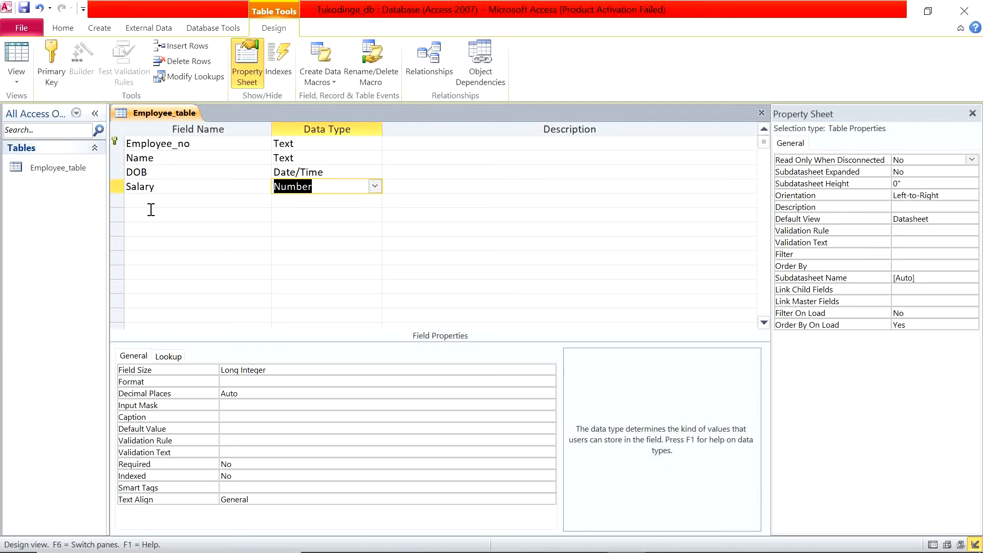
left_click(188, 203)
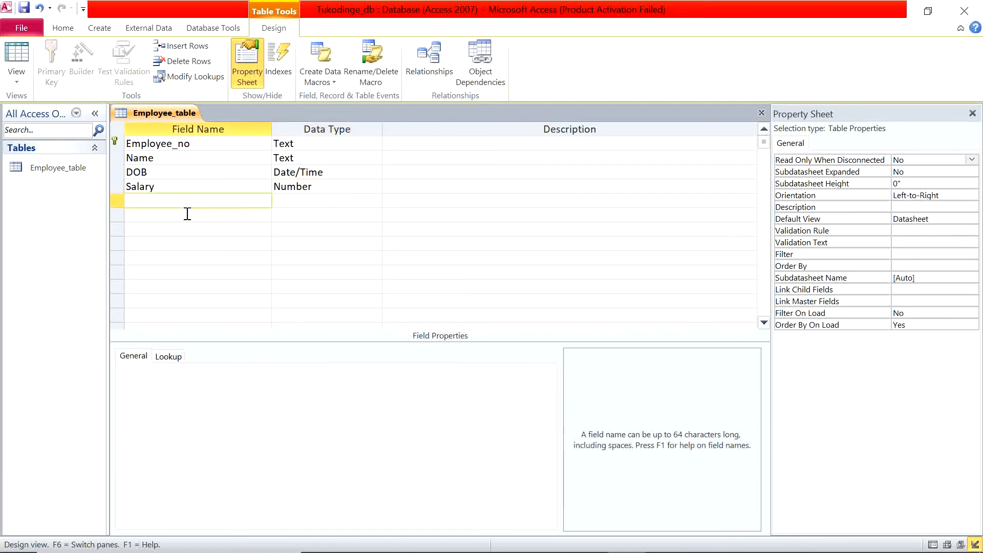
left_click(188, 213)
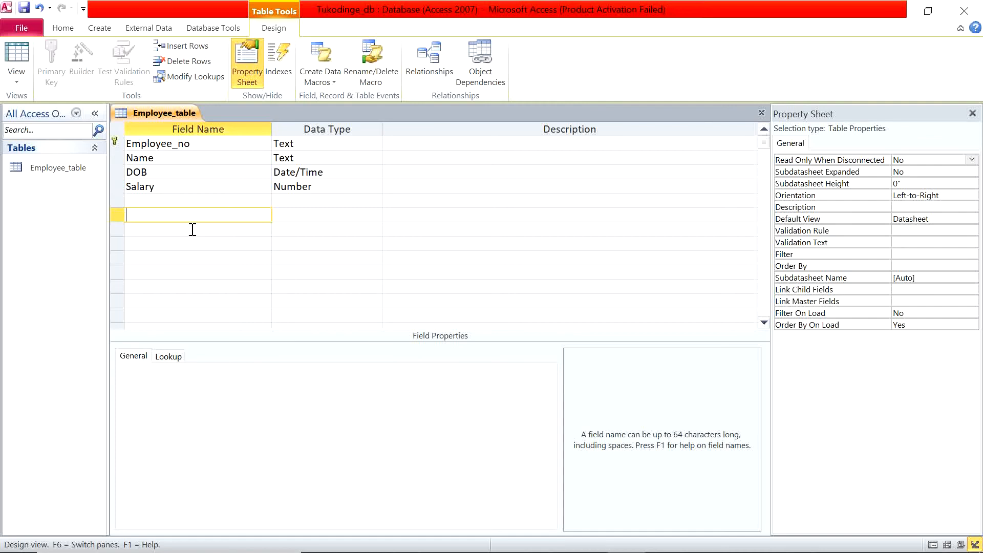
left_click(147, 201)
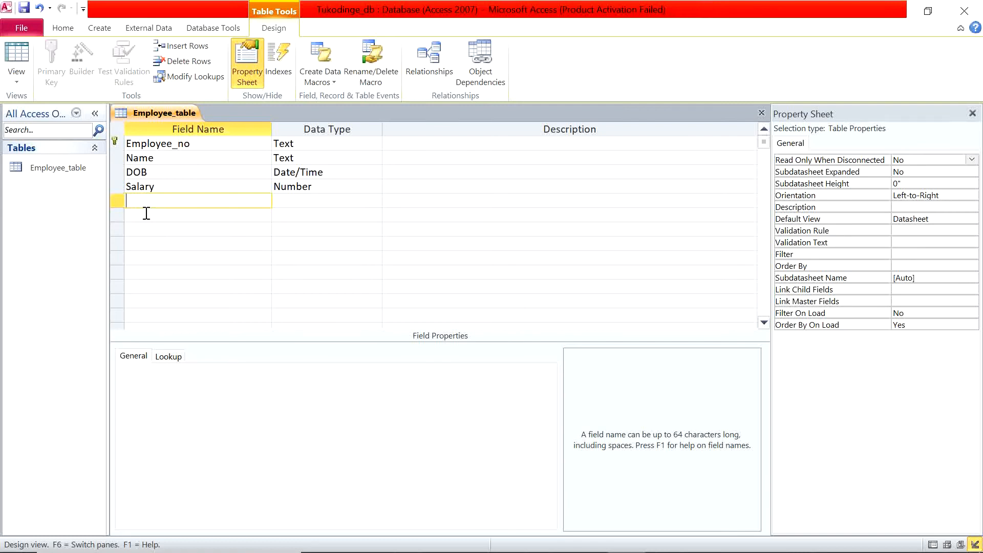
left_click(147, 212)
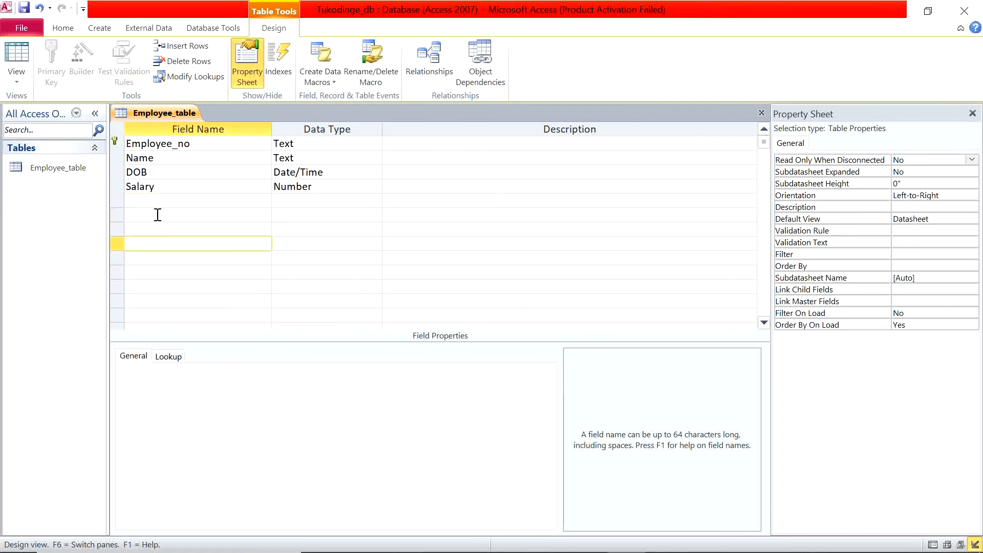
left_click(132, 199)
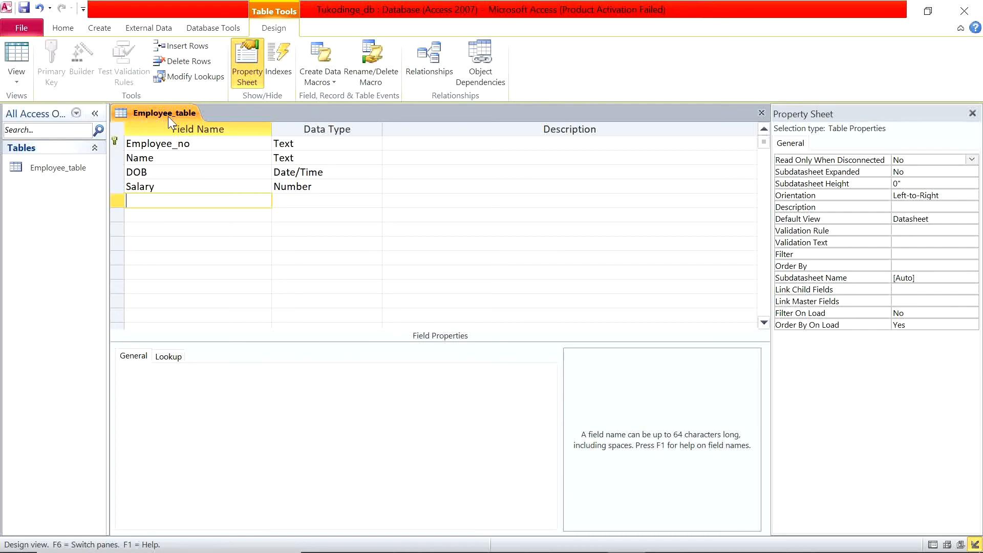
left_click(76, 167)
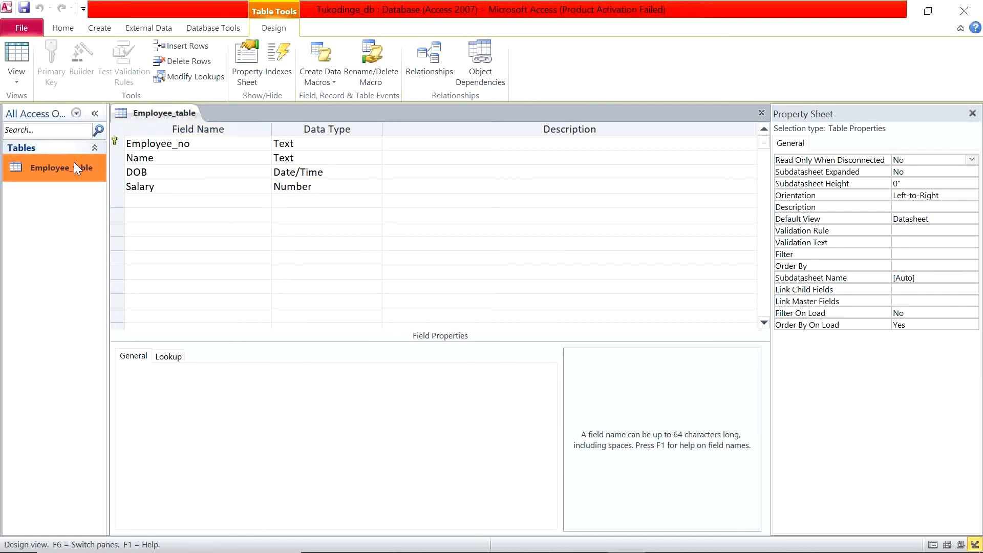
right_click(76, 167)
mouse_move(109, 223)
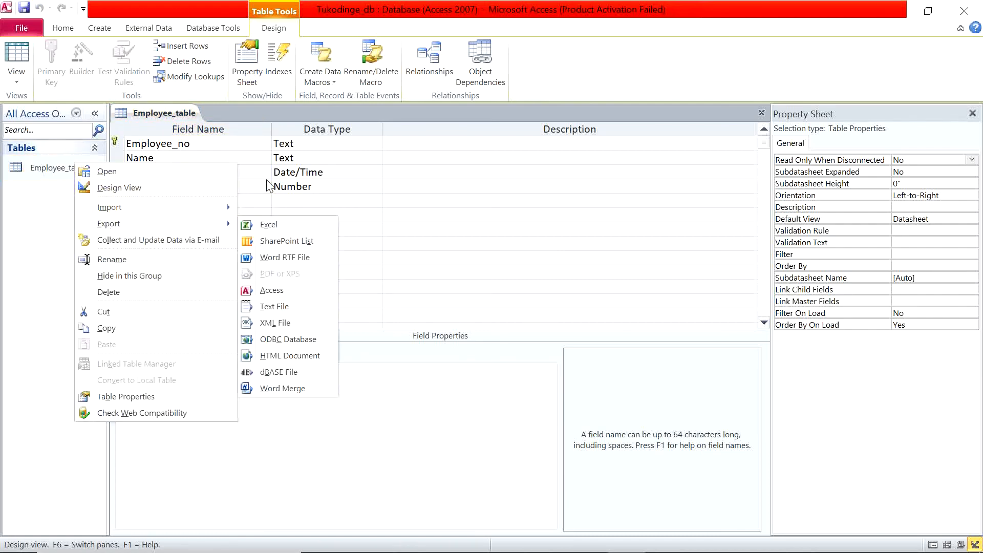
left_click(265, 209)
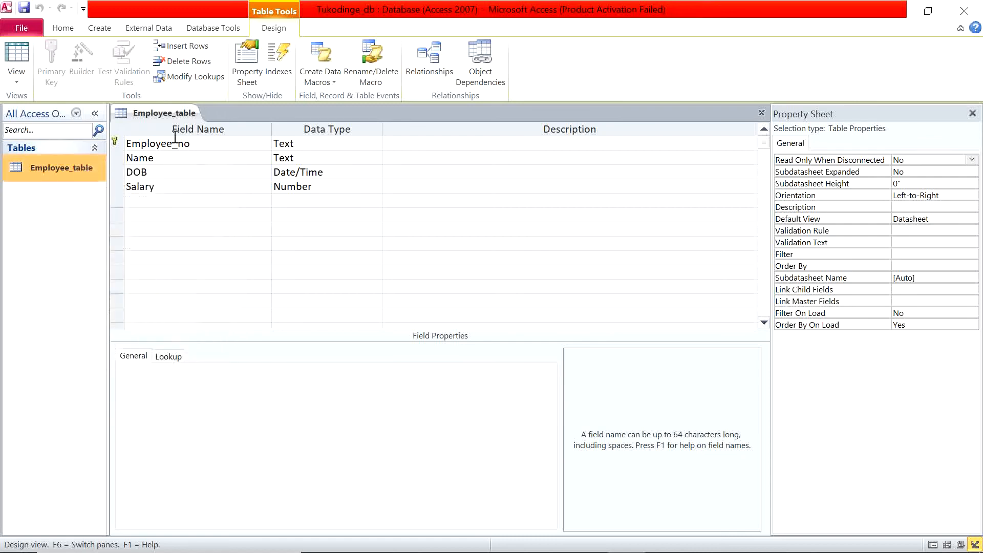
- Save the design changes made to Employee_table
right_click(164, 112)
left_click(167, 113)
right_click(164, 112)
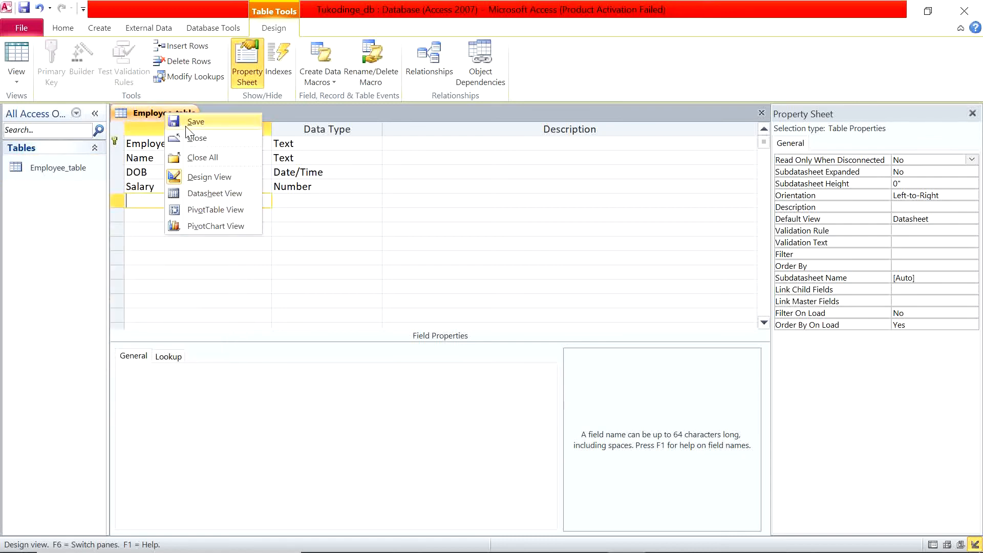
left_click(187, 125)
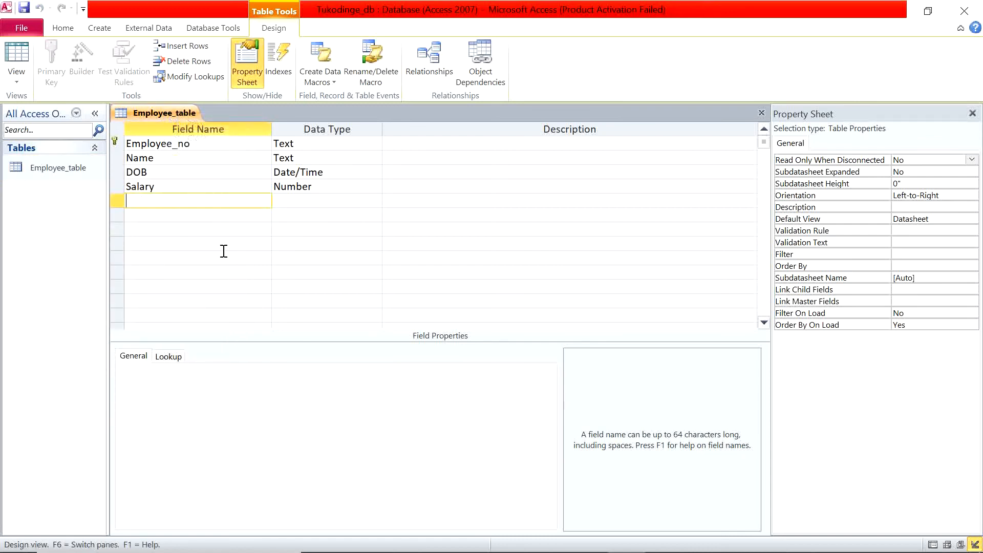
- Close all open database objects, including the Employee_table design
right_click(165, 115)
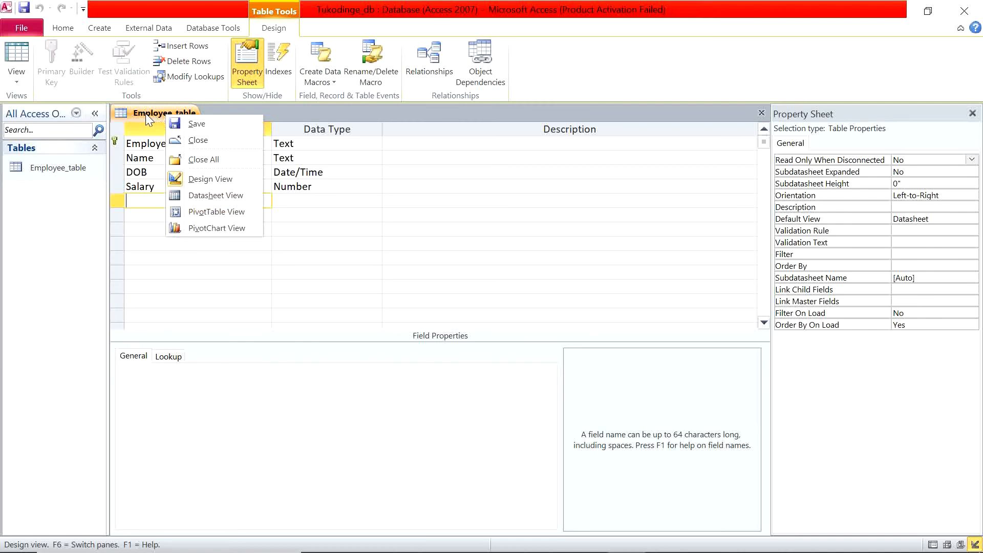
left_click(145, 113)
right_click(145, 113)
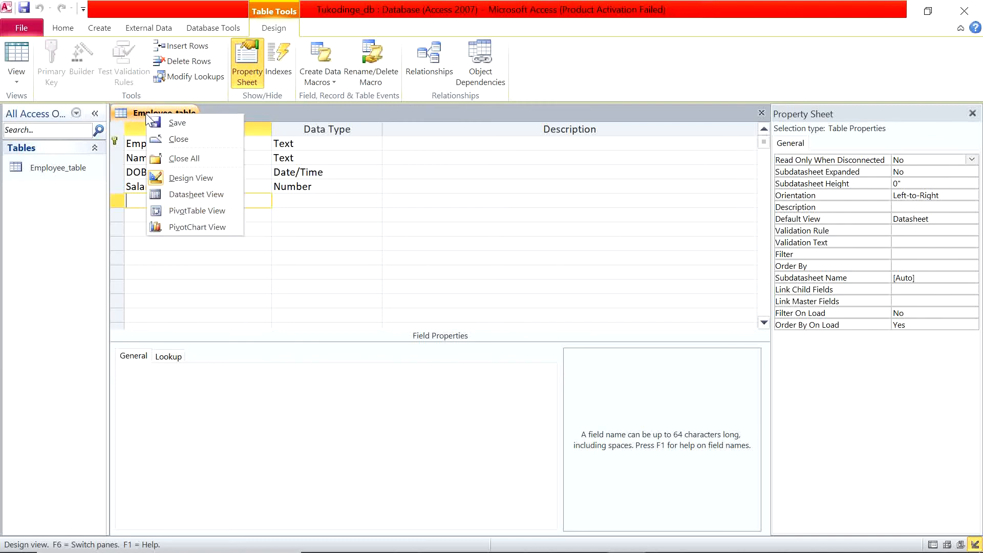
left_click(191, 159)
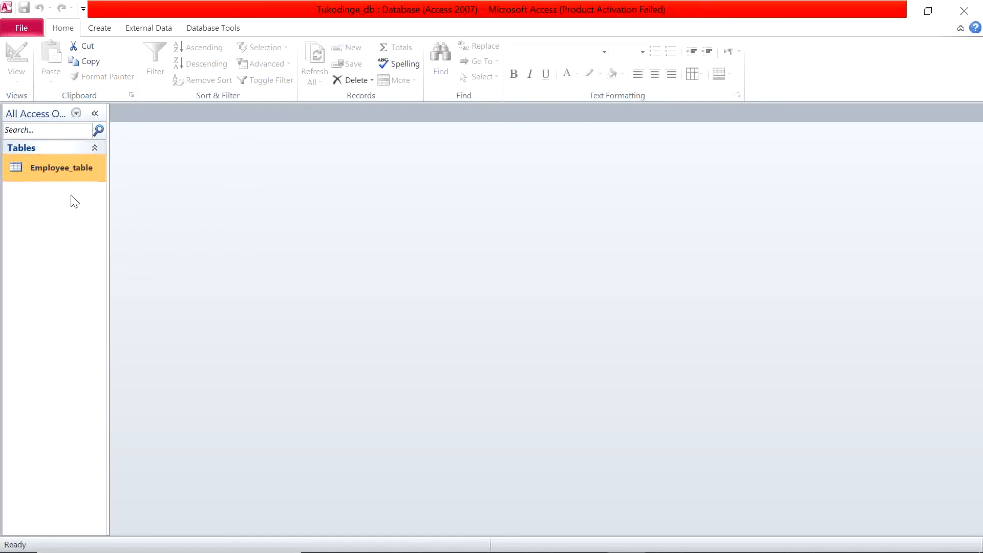
left_click(104, 29)
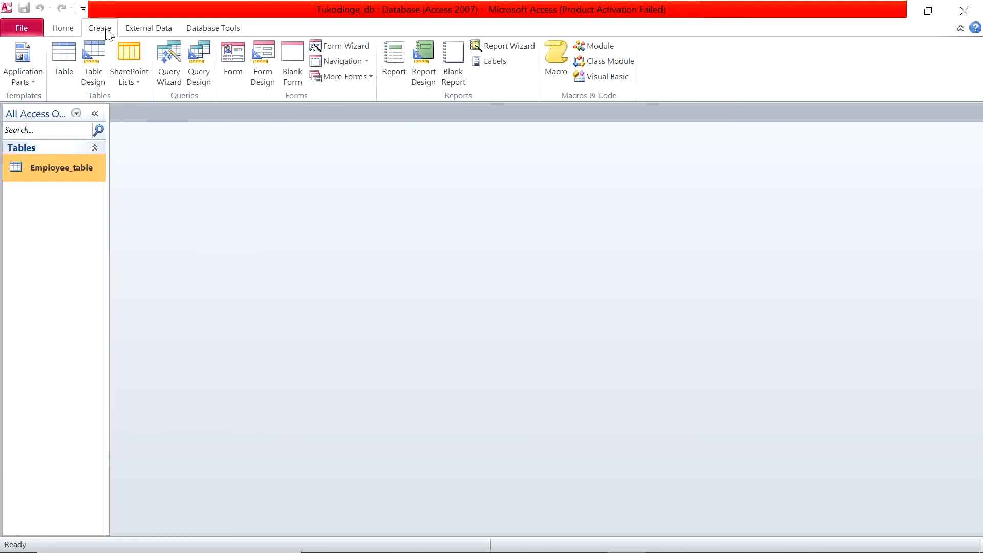
left_click(98, 80)
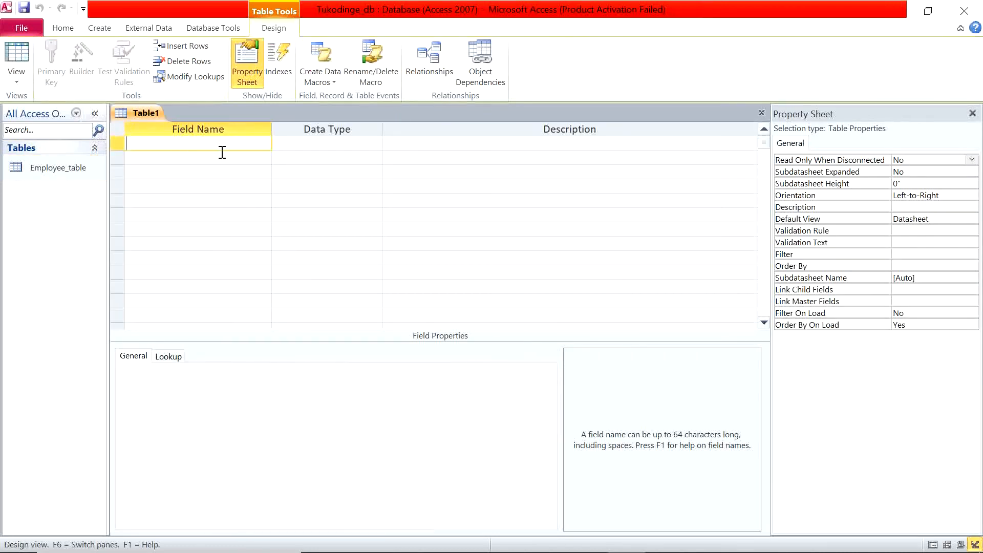
right_click(149, 112)
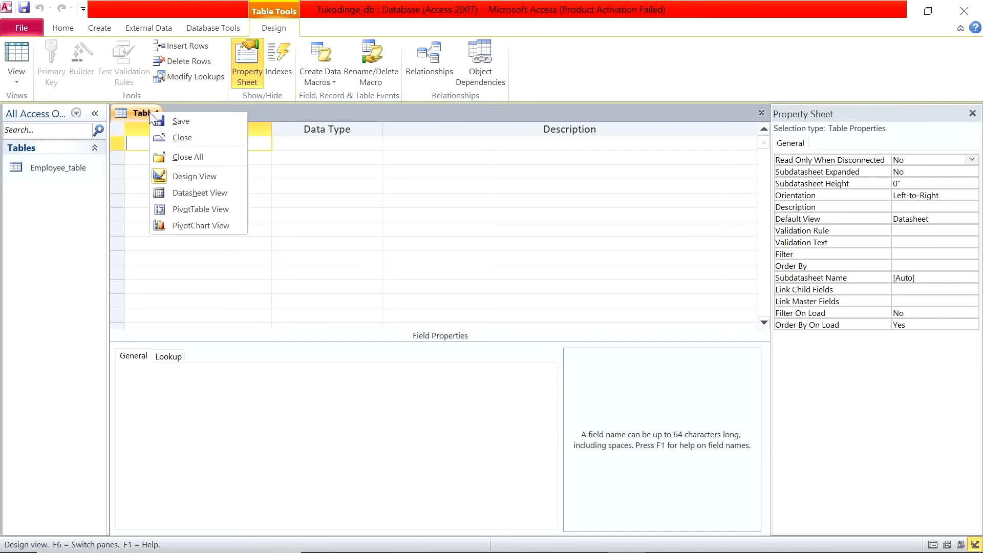
left_click(169, 138)
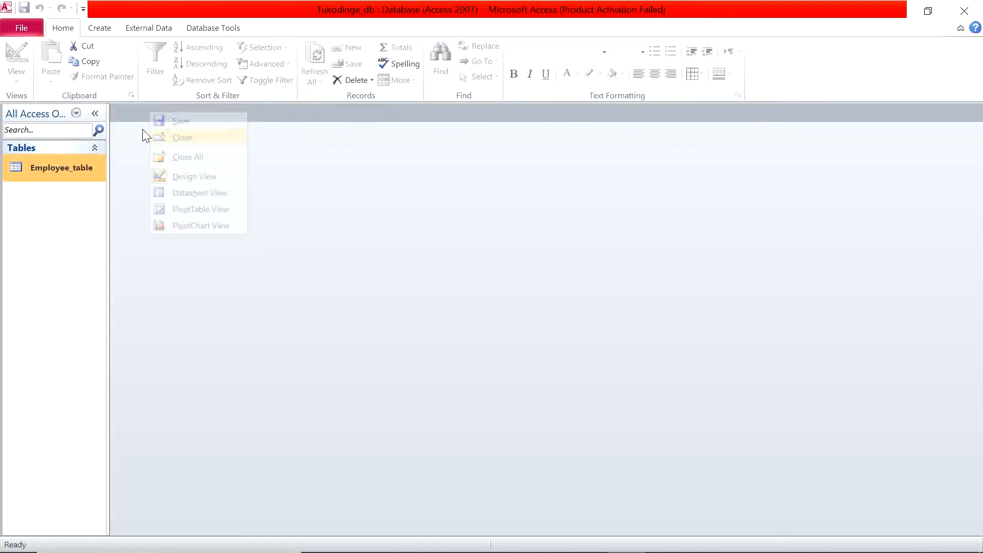
- Create a second, blank table in Datasheet View in the database
left_click(100, 28)
left_click(63, 61)
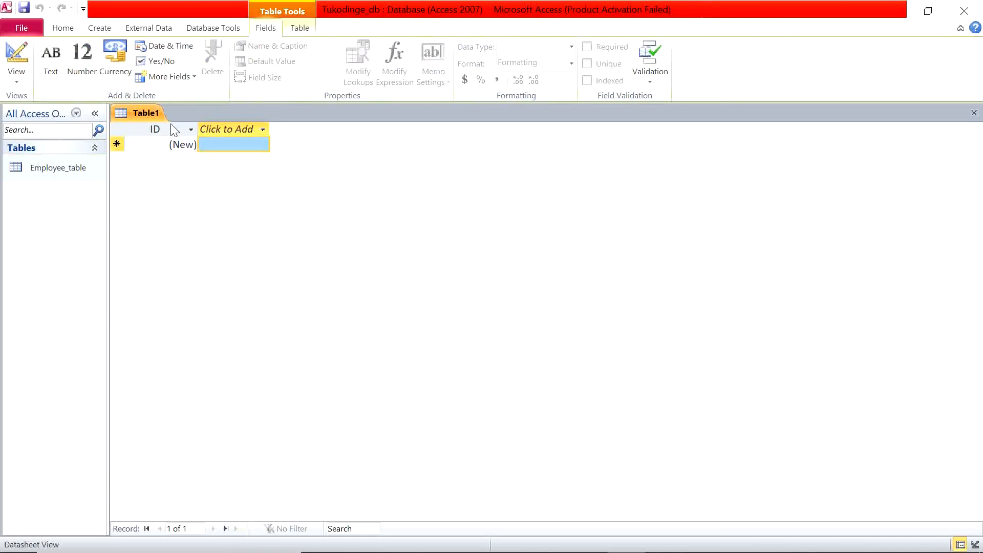
- Switch the new blank table to Design View, saving it under the name Dept_table
right_click(142, 113)
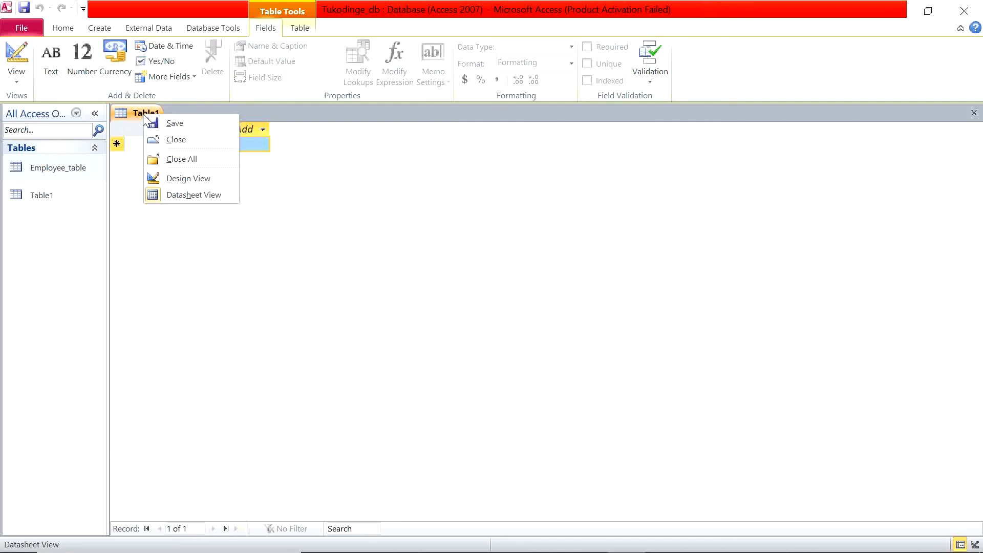
left_click(184, 178)
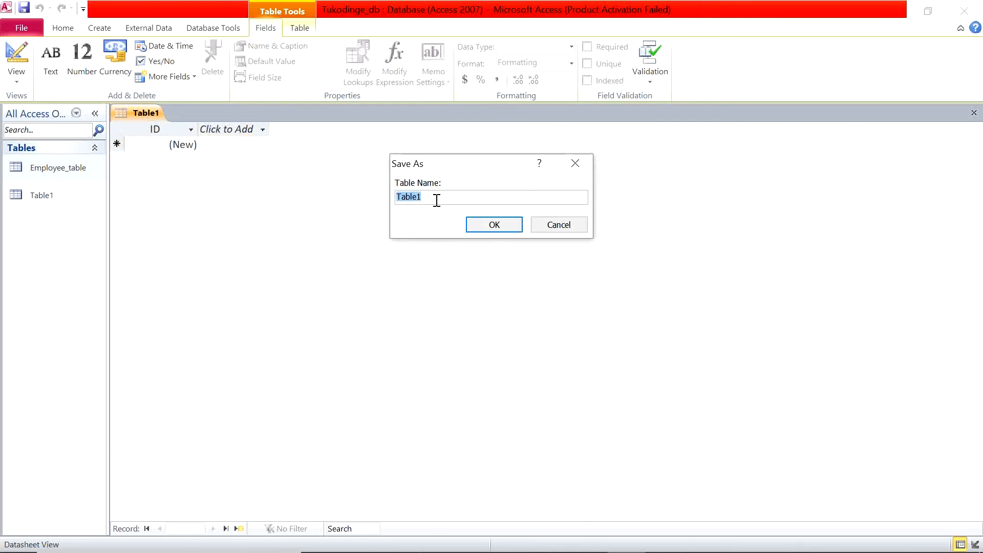
type("Dept+")
key("BackSpace")
type("_table")
left_click(504, 226)
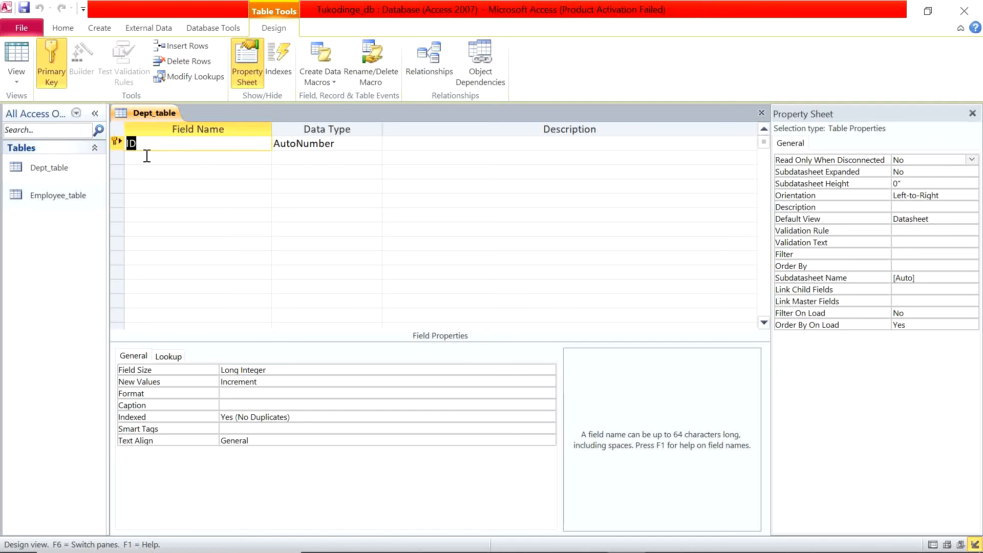
- Add a Name field with the Text data type below the ID field, accepting the reserved word as its name
left_click(169, 158)
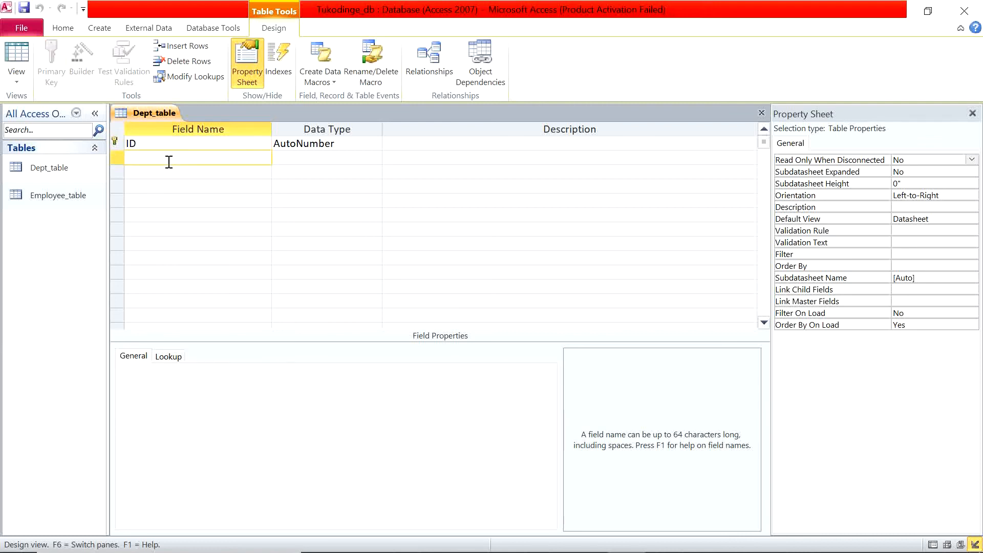
type("Naem")
key("BackSpace")
key("BackSpace")
type("me")
left_click(294, 158)
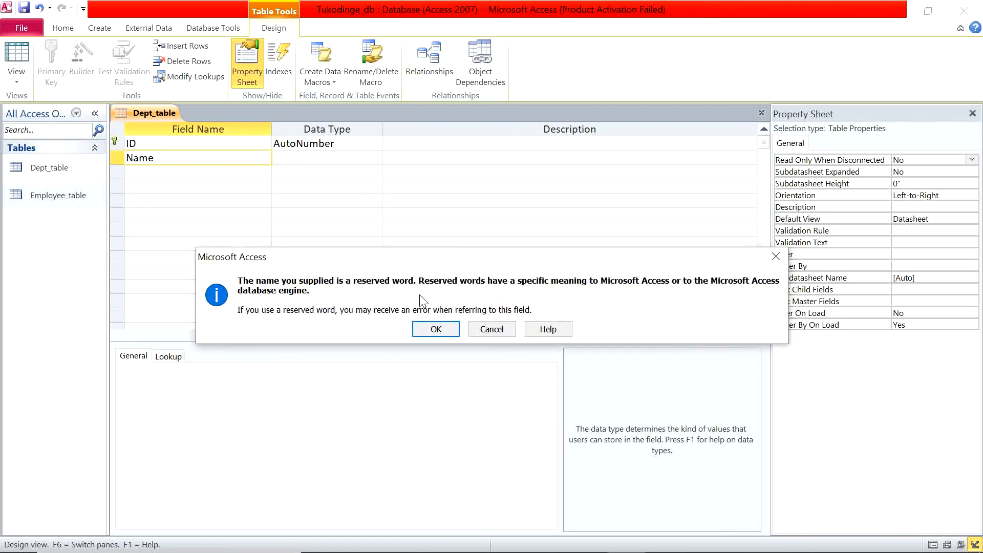
left_click(436, 329)
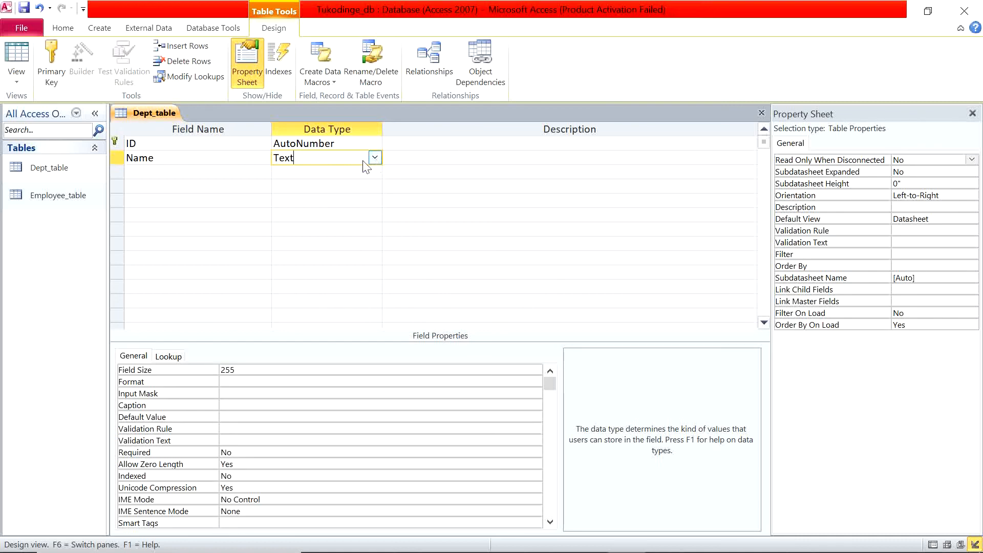
- Save the Dept_table design and close the table
right_click(146, 108)
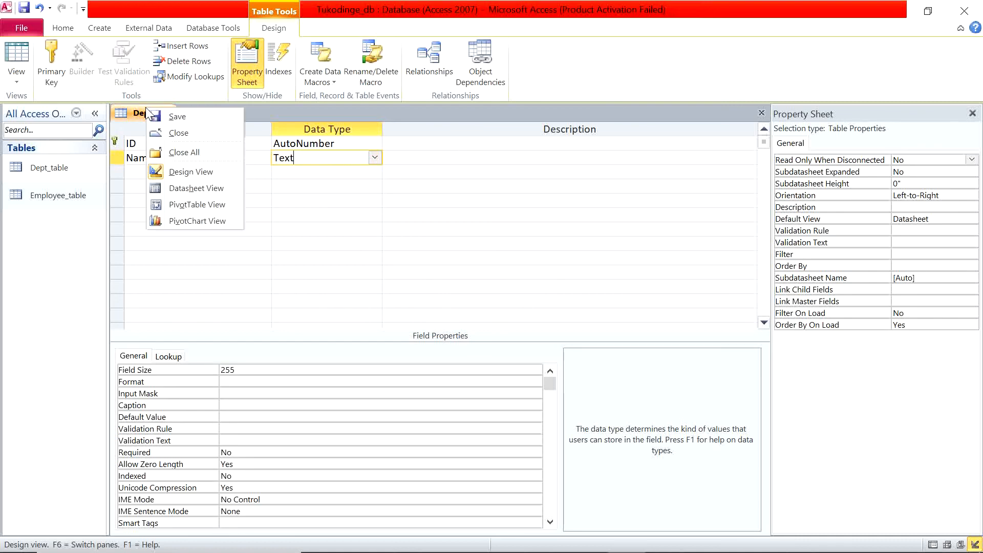
left_click(177, 117)
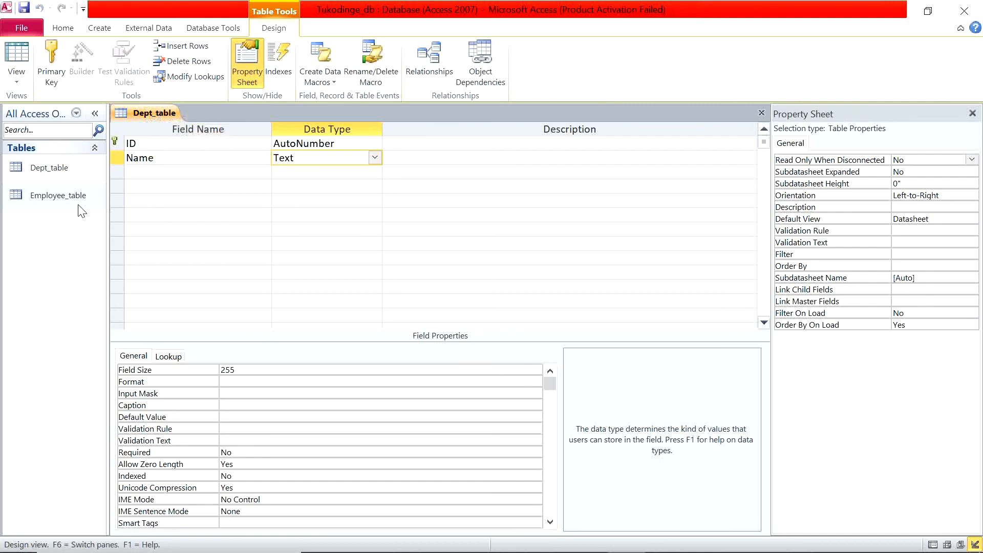
right_click(147, 117)
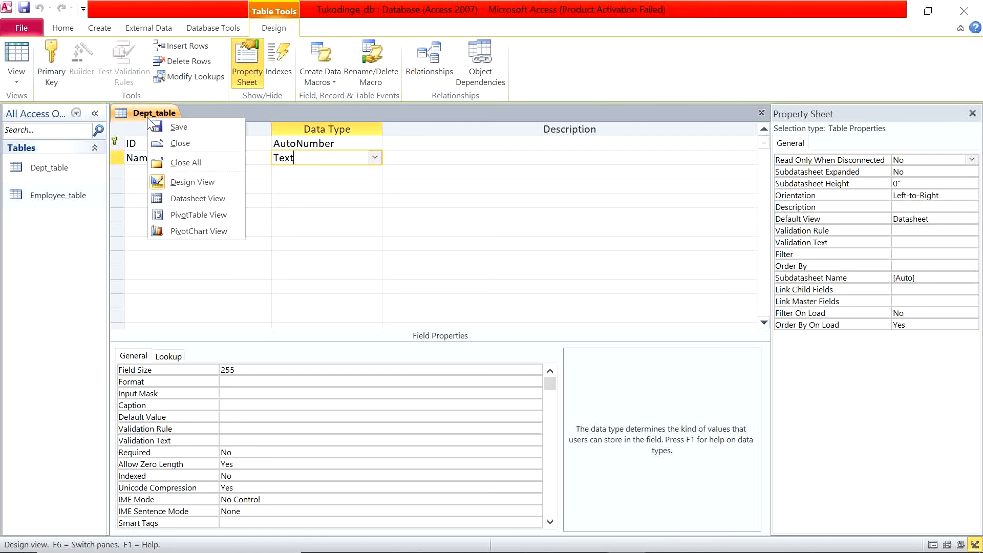
left_click(193, 149)
- Open Employee_table and switch it to Design View
left_click(54, 189)
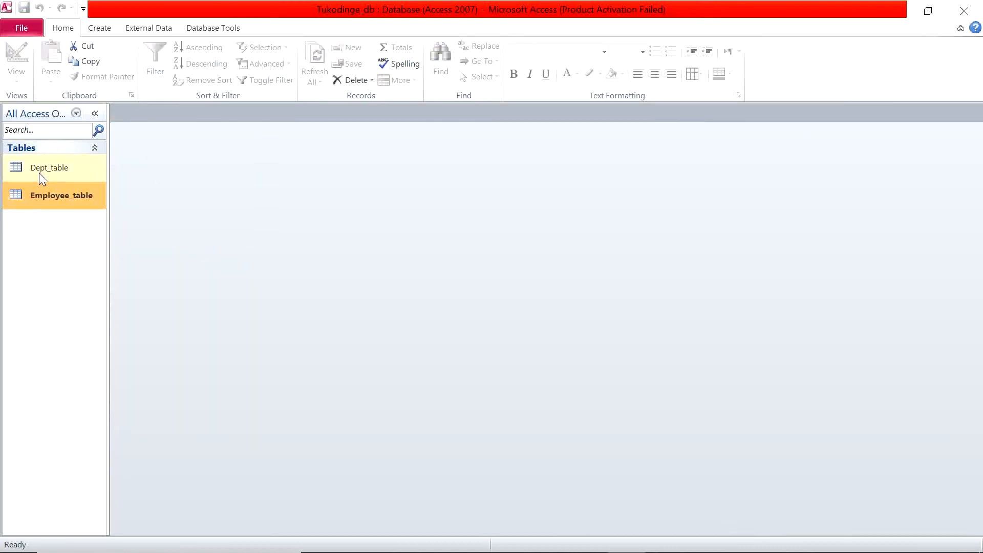
right_click(78, 192)
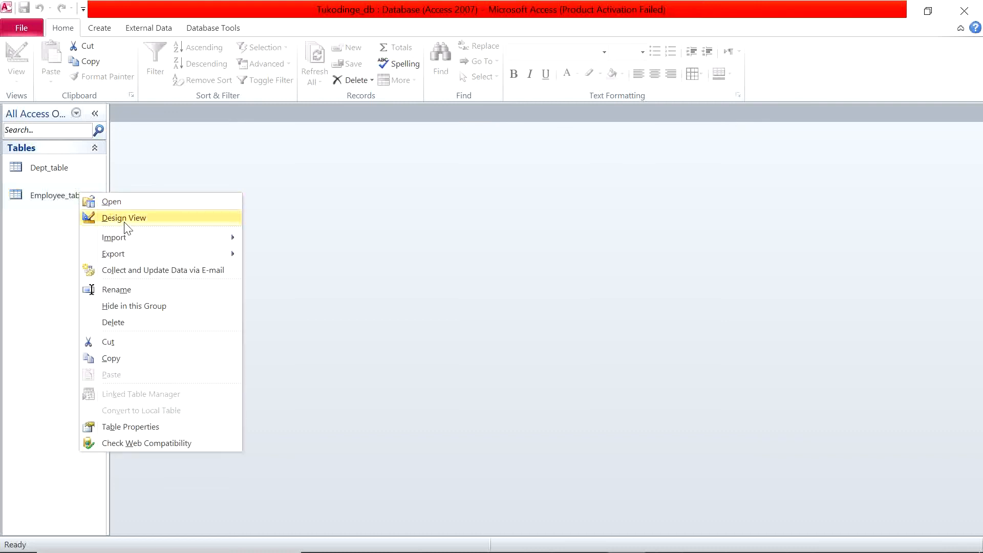
left_click(114, 204)
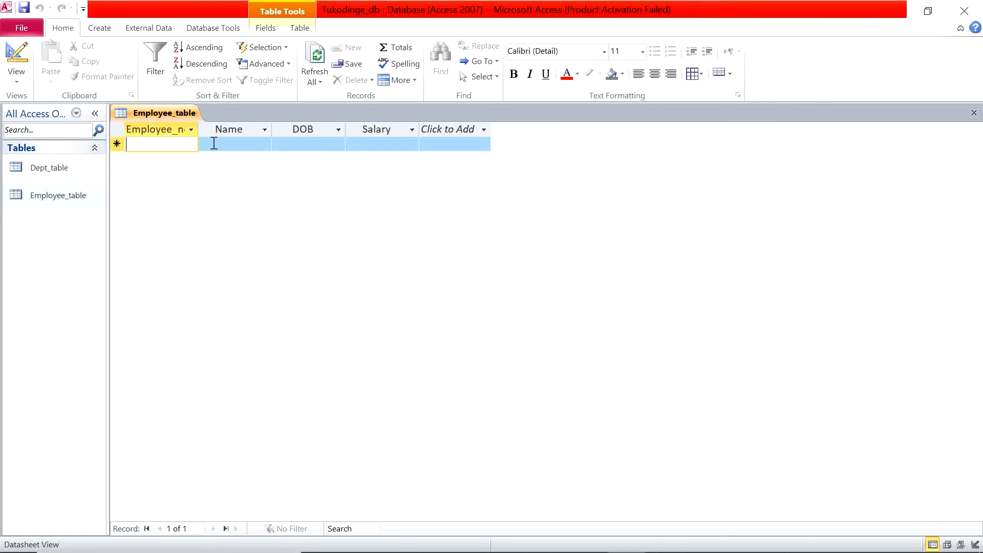
right_click(152, 113)
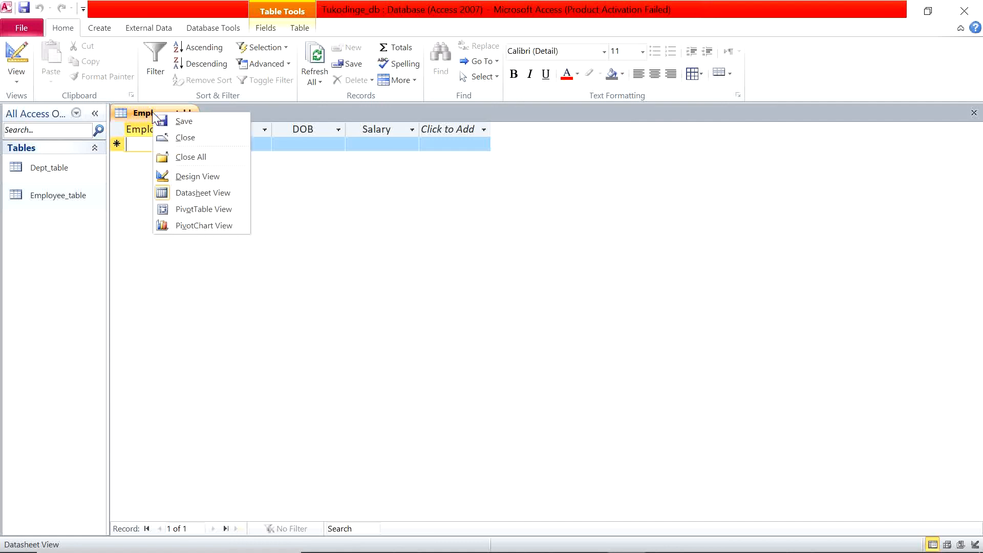
left_click(189, 176)
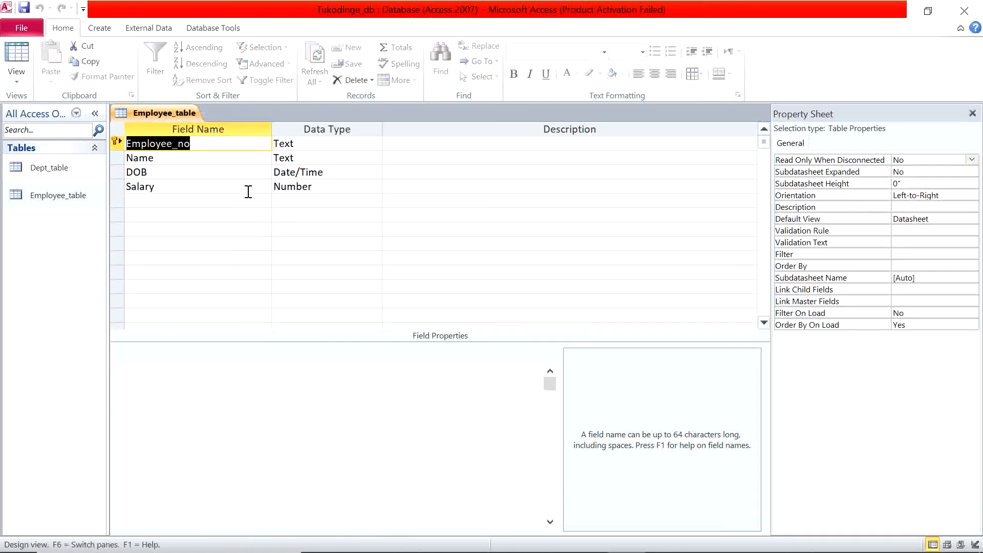
- Add a Dept field with the Text data type below the Salary field in Employee_table
left_click(166, 197)
type("De")
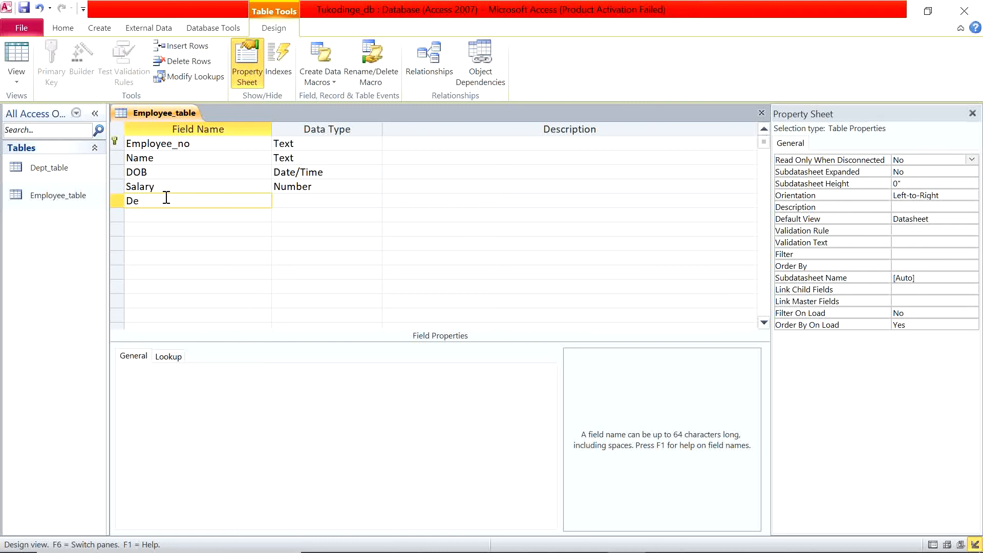
type("pt")
left_click(307, 204)
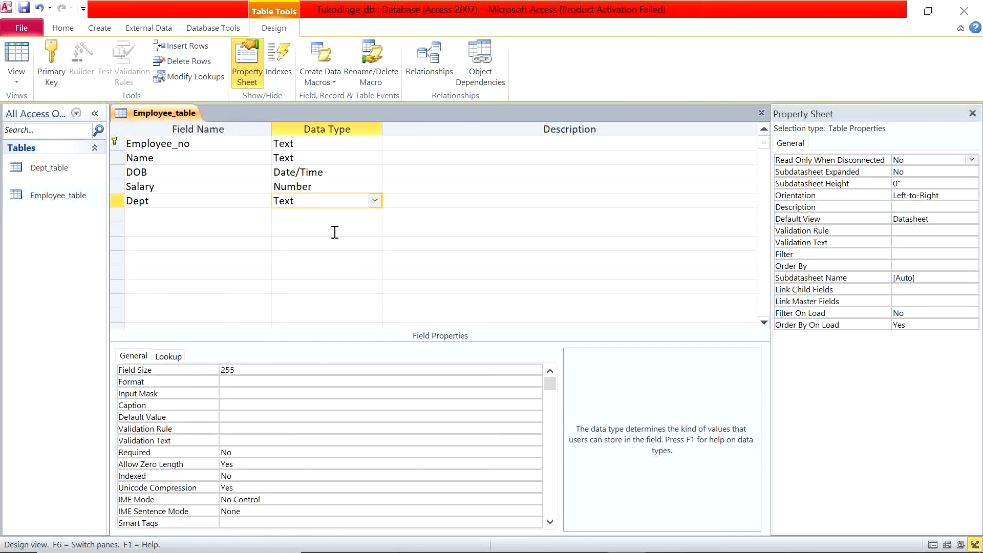
left_click(268, 239)
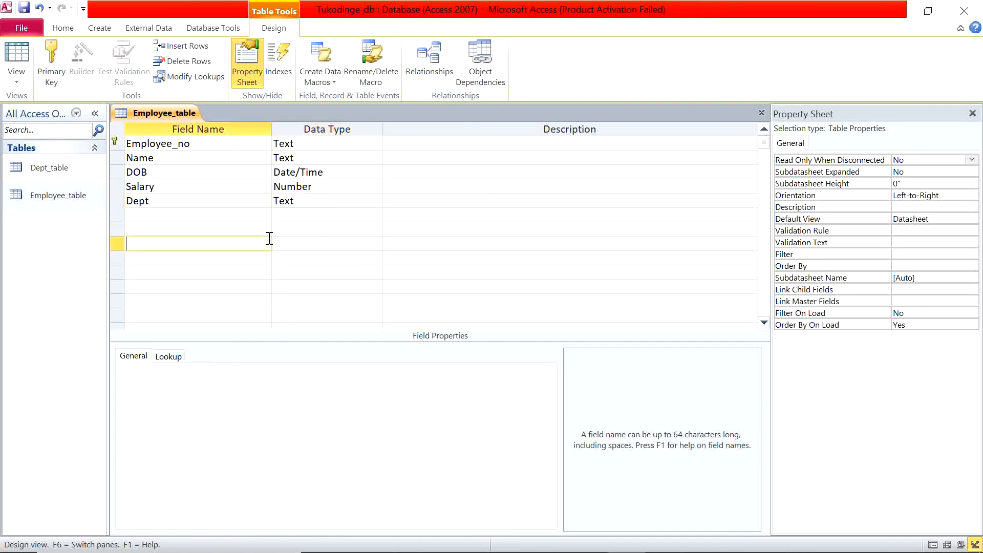
- Save the Employee_table design and close the table
right_click(173, 111)
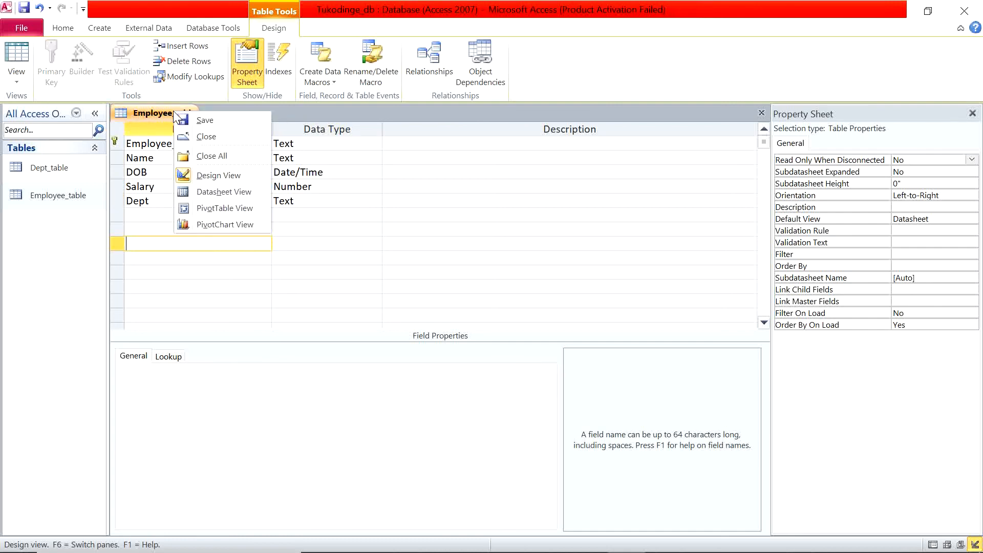
left_click(213, 123)
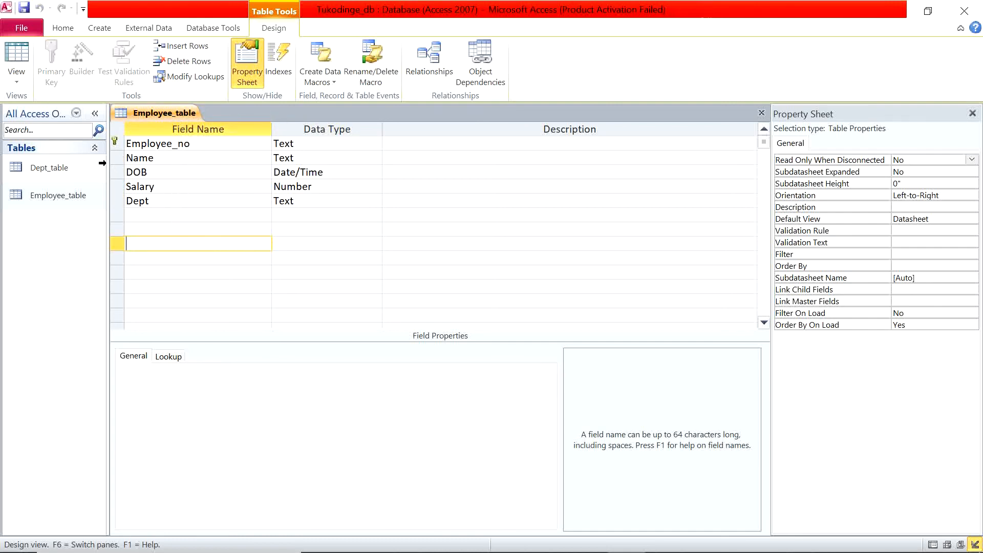
right_click(159, 113)
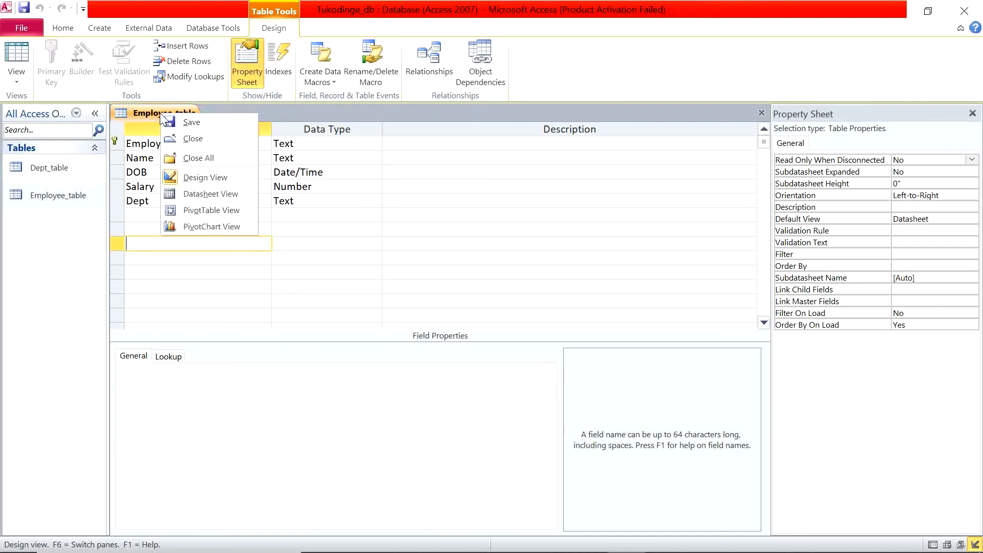
left_click(193, 139)
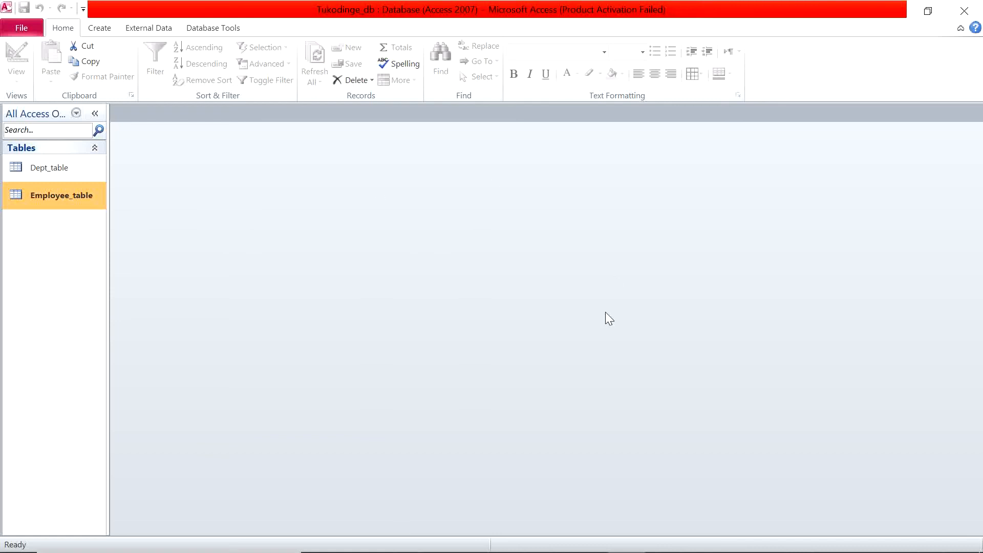
mouse_move(850, 550)
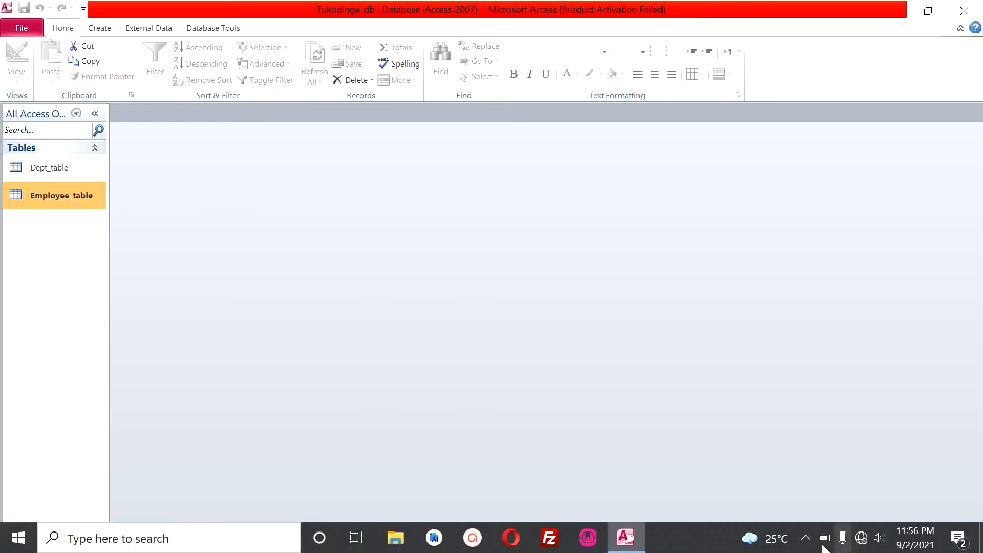
left_click(805, 538)
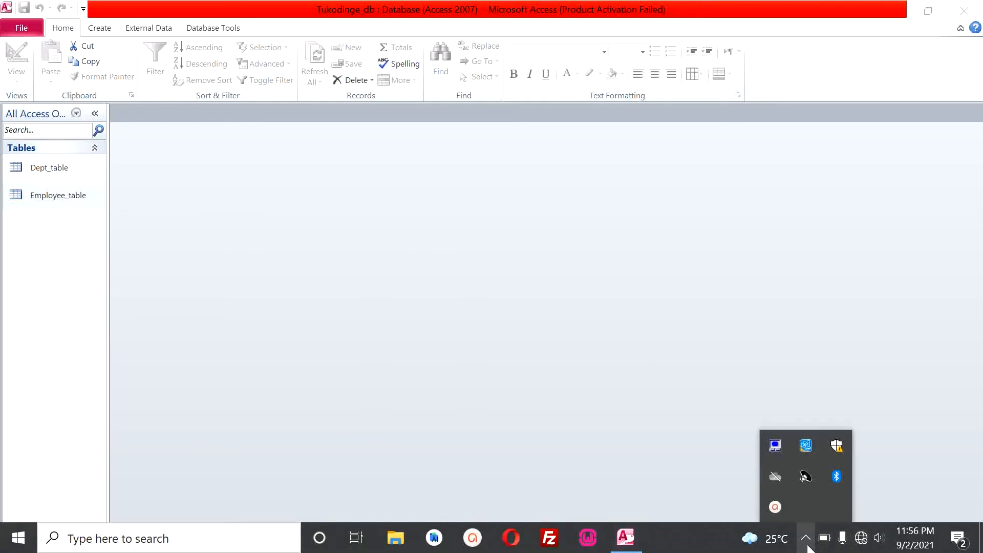
left_click(777, 509)
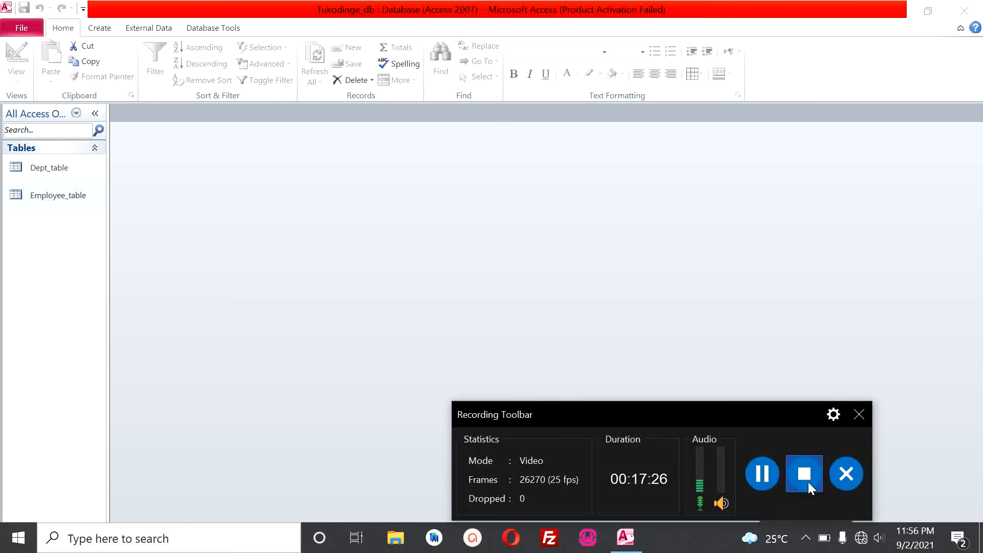